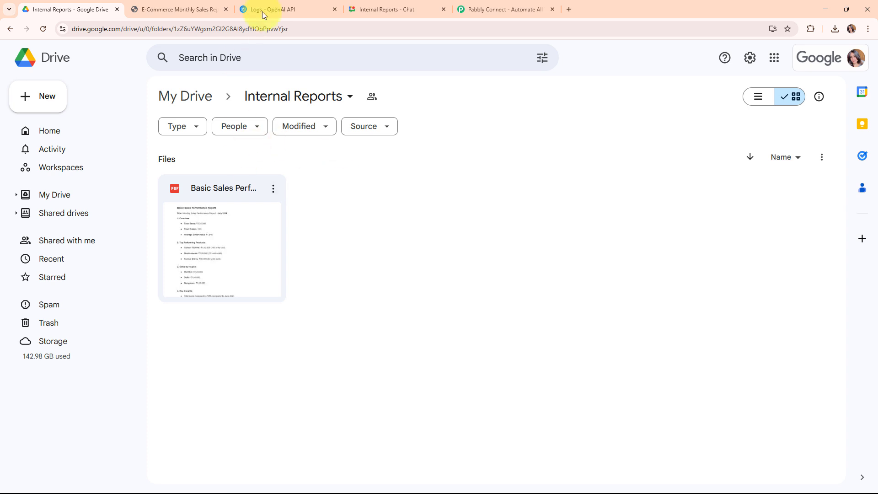
# - View the OpenAI logs page and the sales report summary posted in the Internal Reports space in Google Chat
pyautogui.click(274, 9)
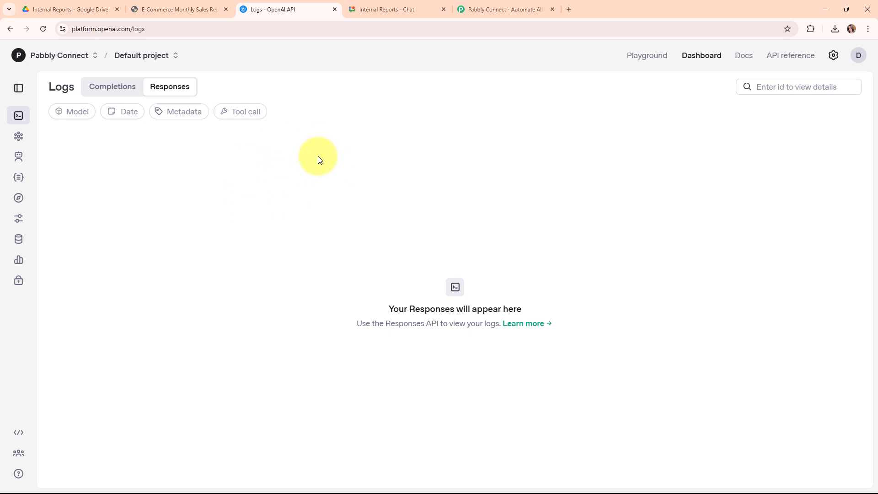
pyautogui.click(384, 9)
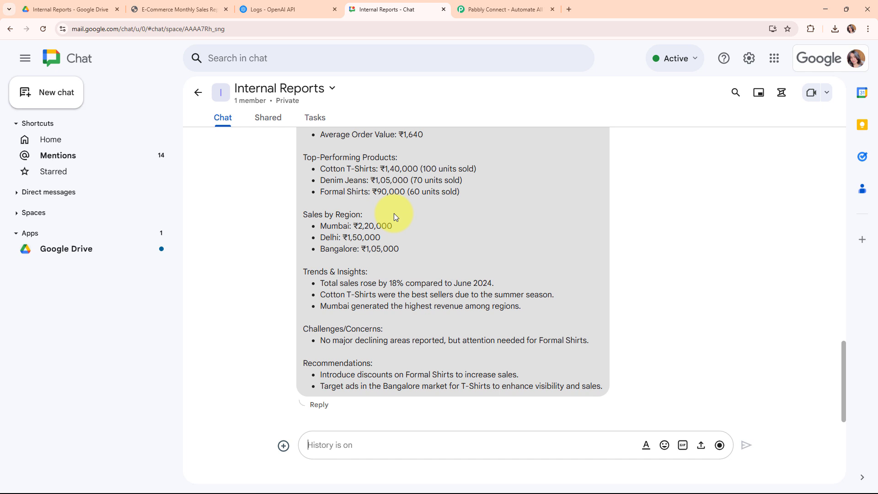
pyautogui.click(273, 9)
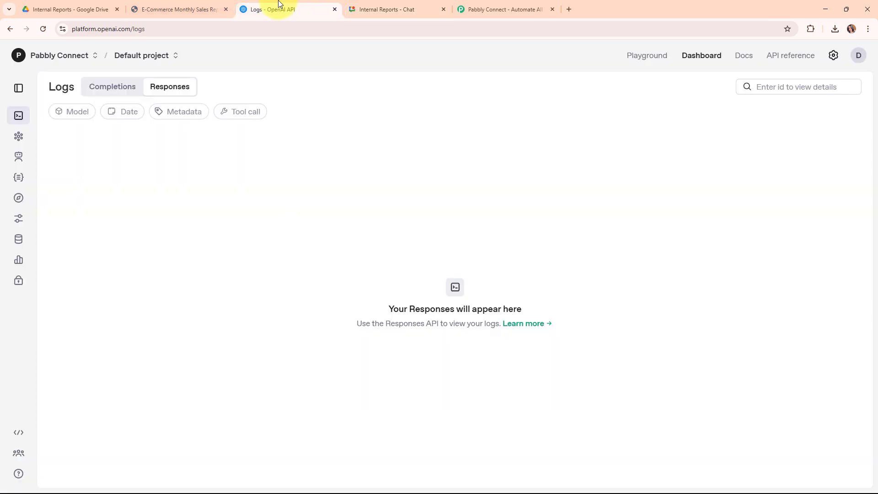
pyautogui.click(385, 6)
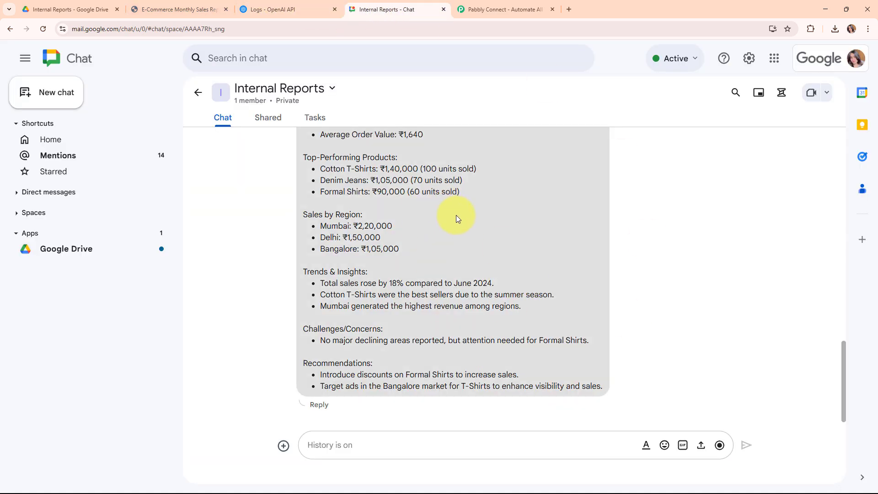
# - Switch to the Pabbly Connect website, sign in to Pabbly and access the Pabbly Connect app
pyautogui.click(500, 9)
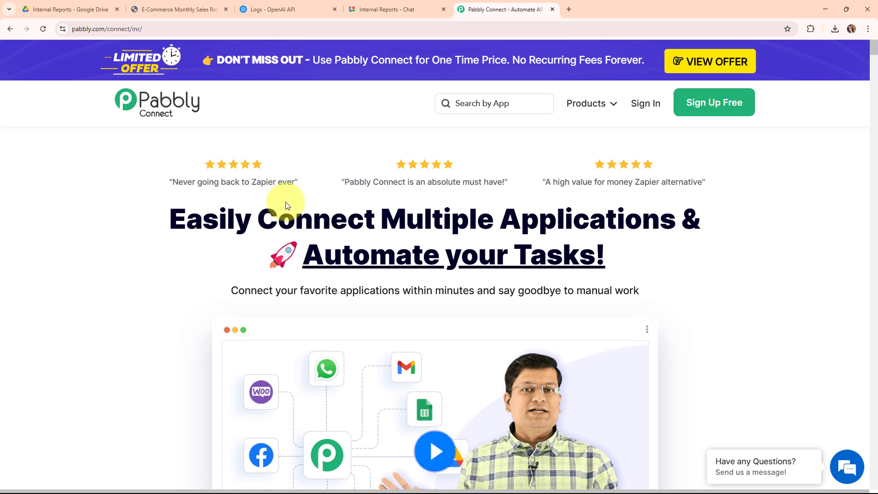
pyautogui.click(186, 28)
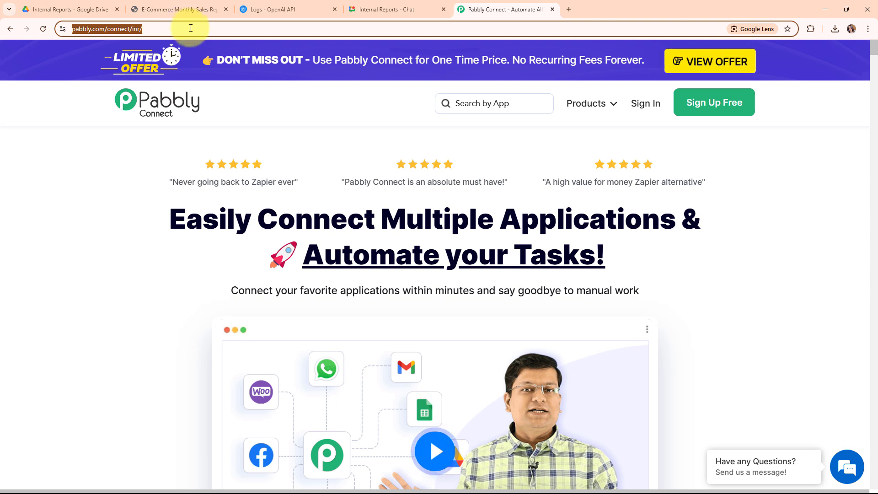
pyautogui.click(245, 265)
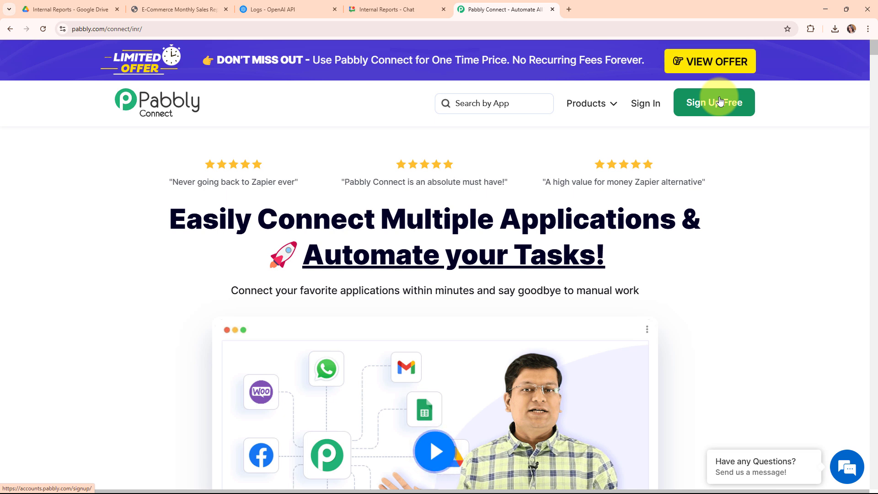
pyautogui.click(640, 114)
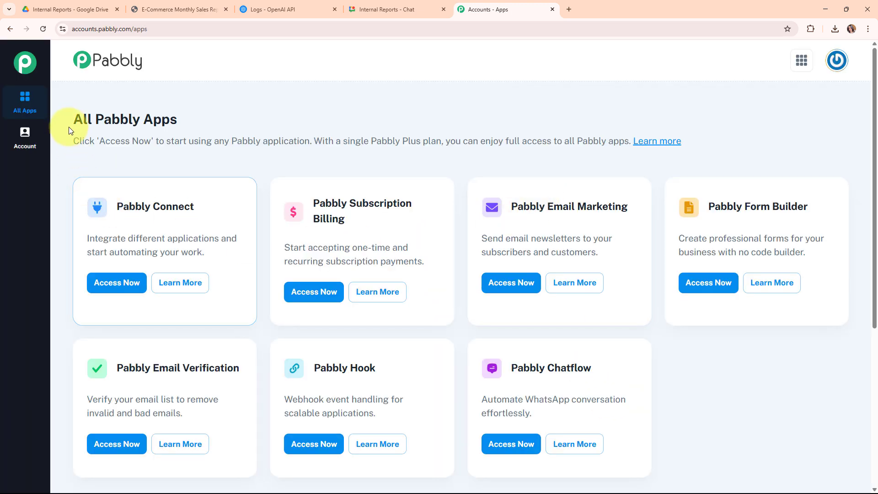
pyautogui.moveTo(70, 122); pyautogui.dragTo(200, 128)
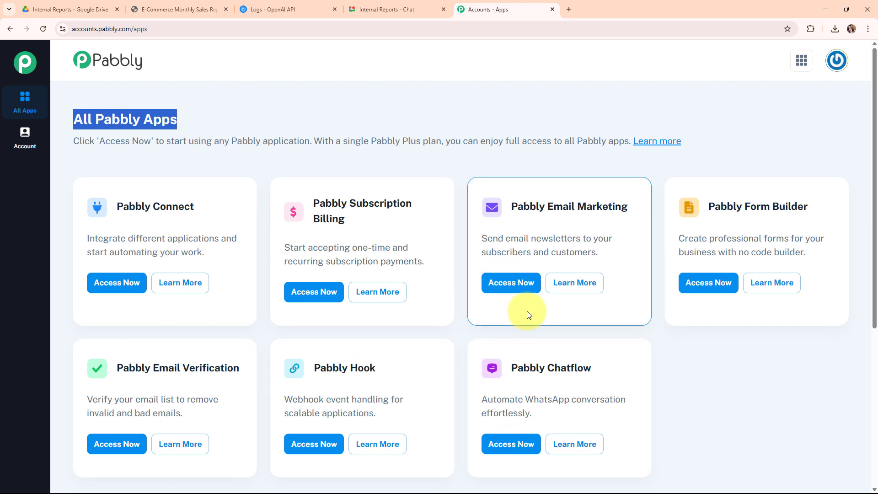
pyautogui.click(138, 285)
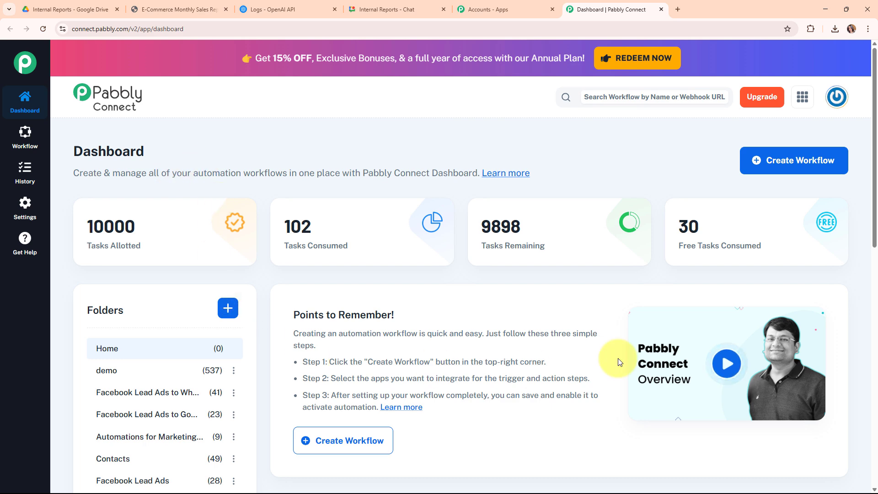
# - Start a new workflow named "Use an AI Agent to Auto-Summarize and Share Internal Reports Effortlessly" and select the Automations folder
pyautogui.click(791, 166)
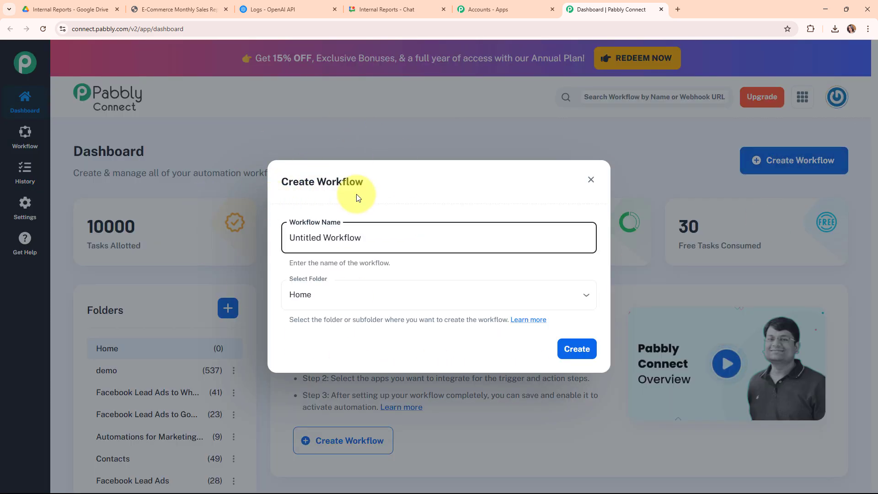
pyautogui.moveTo(365, 238); pyautogui.dragTo(243, 237)
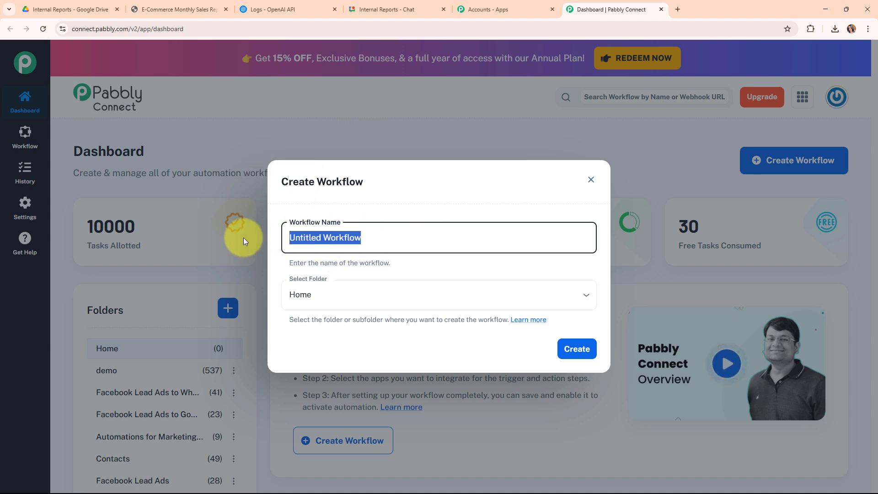
pyautogui.write('Use an AI Agent to Auto-Summarize and Share Internal Reports Effortlessly')
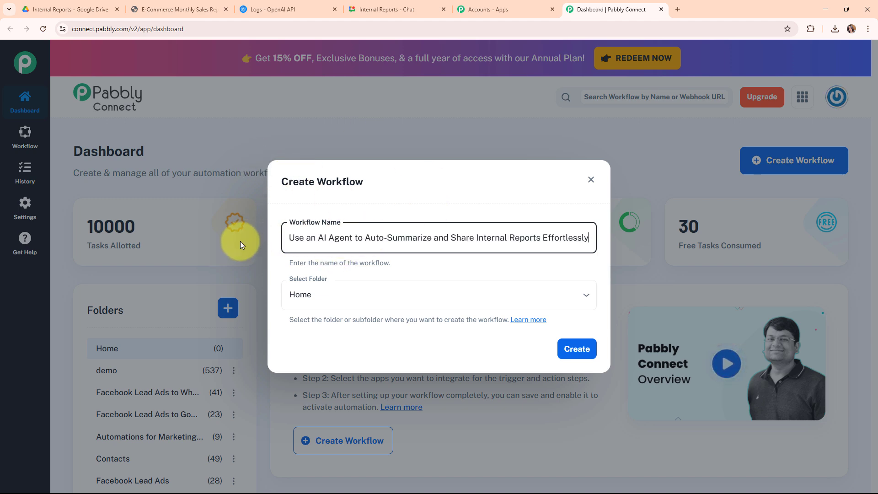
pyautogui.moveTo(289, 237); pyautogui.dragTo(604, 238)
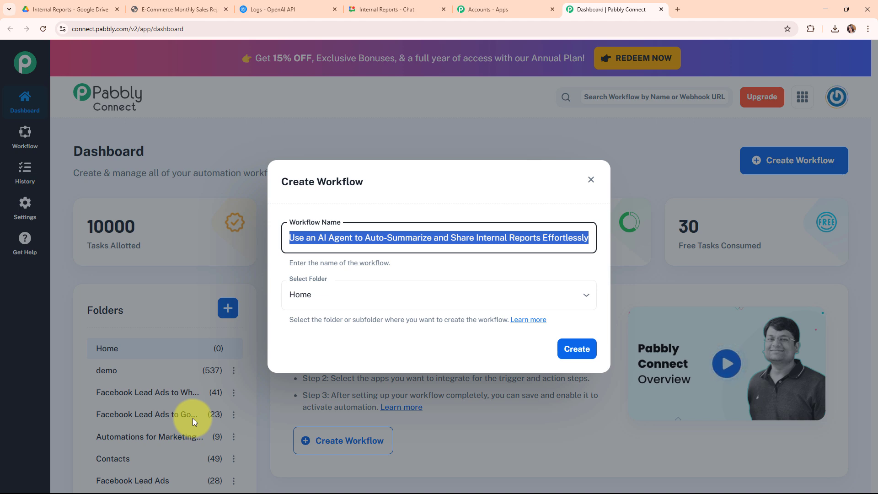
pyautogui.click(537, 294)
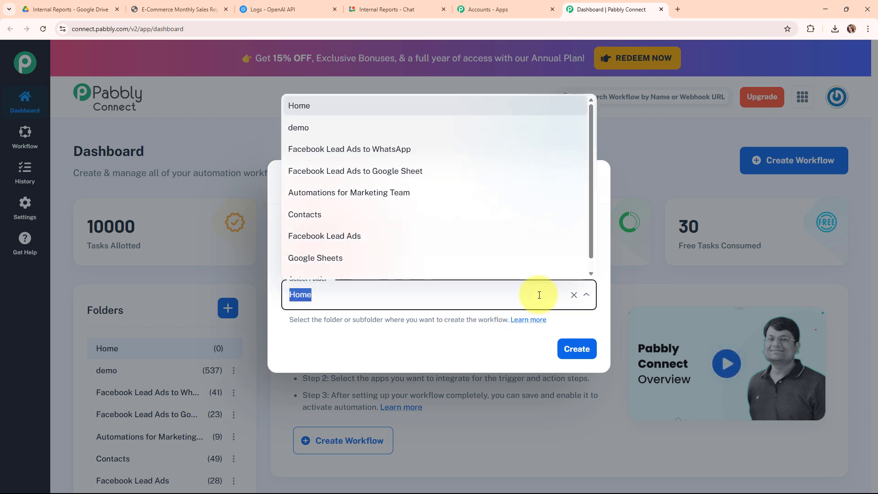
pyautogui.scroll(-1, 393, 269)
pyautogui.click(393, 268)
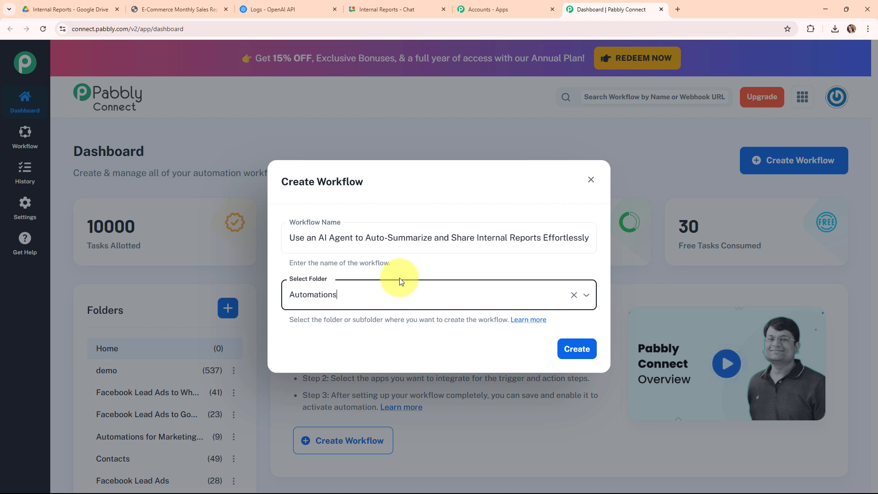
# - Read the support article on creating and sharing workflow folders, then return to the workflow setup
pyautogui.click(532, 320)
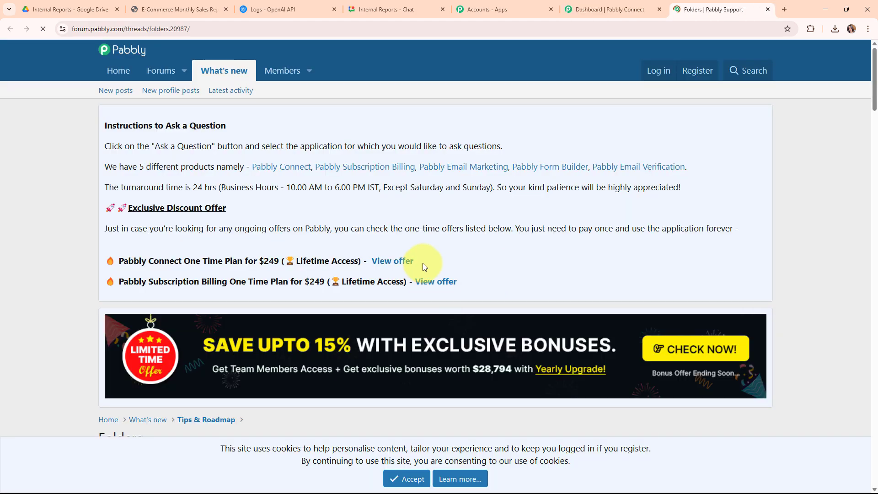
pyautogui.scroll(-10, 423, 262)
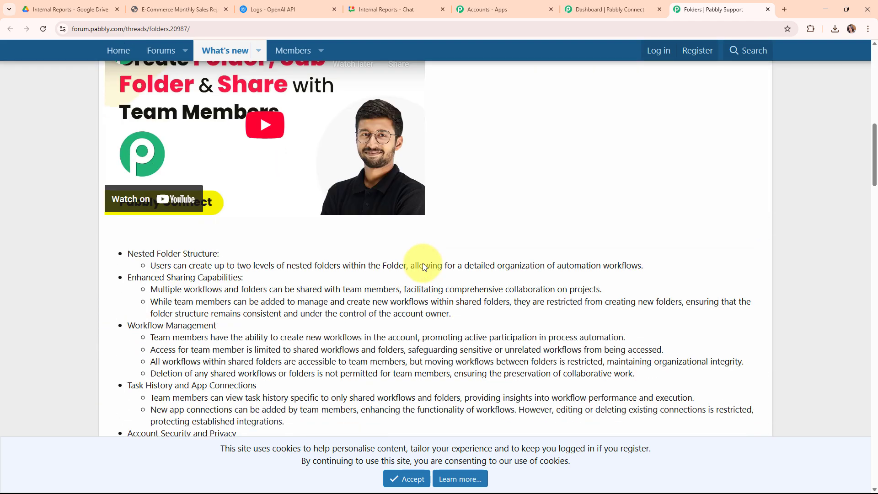
pyautogui.scroll(-2, 423, 265)
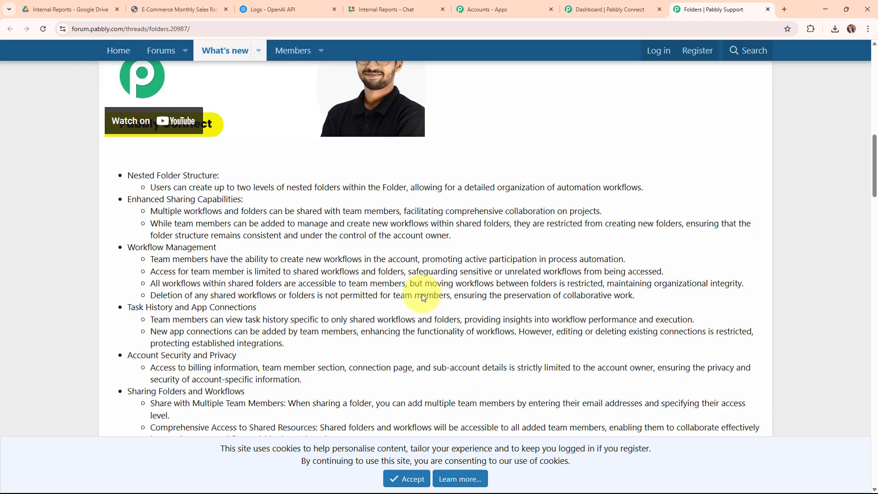
pyautogui.scroll(-10, 423, 296)
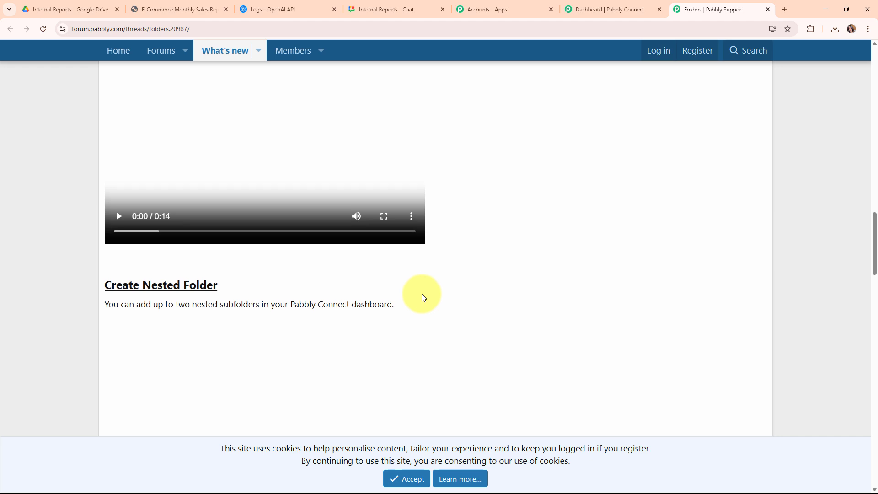
pyautogui.scroll(9, 421, 293)
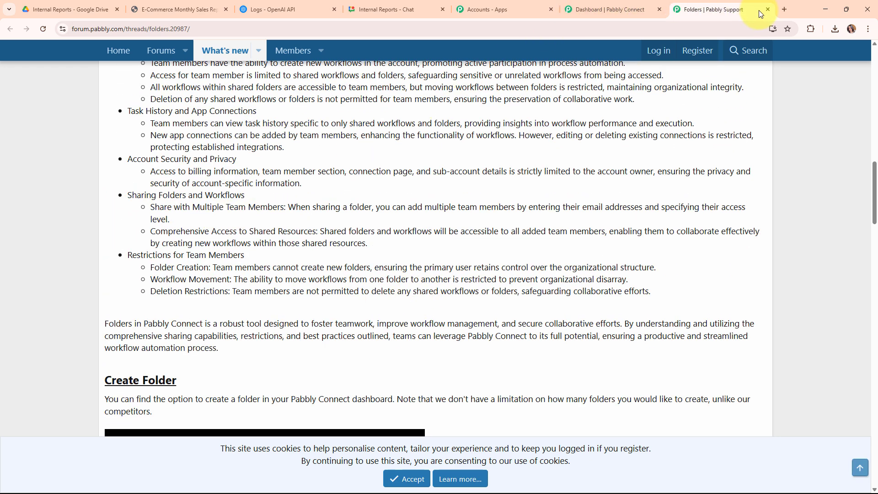
pyautogui.click(768, 9)
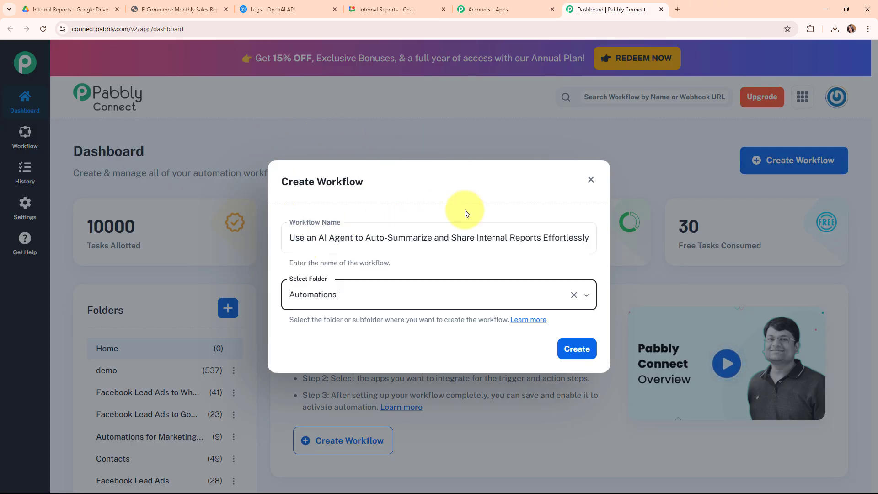
# - Create the workflow and collapse its trigger step to show the trigger and action overview
pyautogui.click(580, 352)
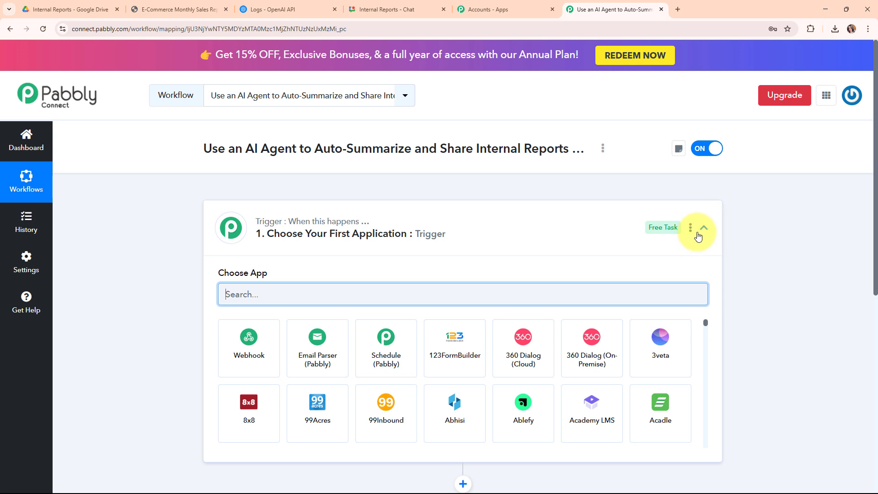
pyautogui.click(698, 235)
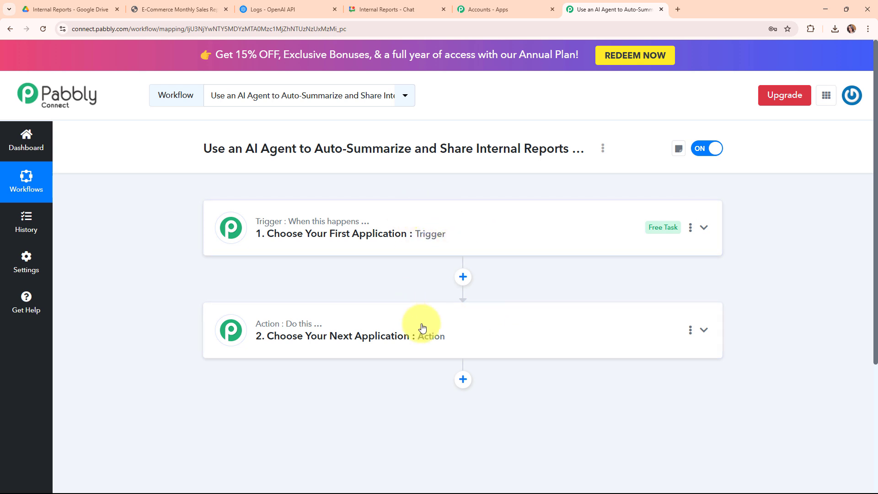
pyautogui.moveTo(314, 229)
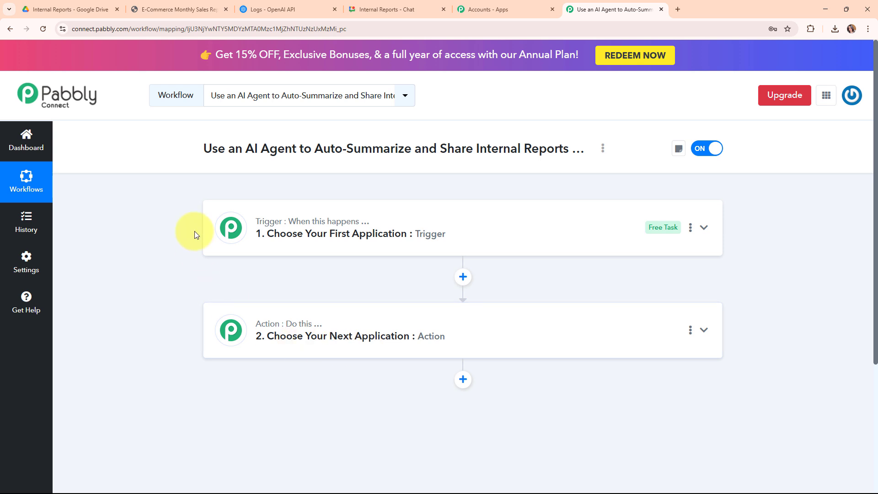
# - Set the workflow's trigger app to Google Drive with the trigger event New File in Specific Folder
pyautogui.click(569, 230)
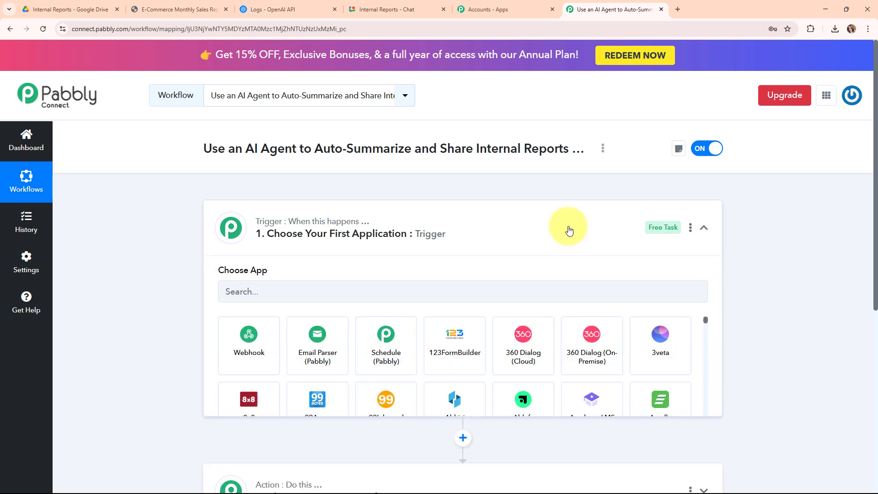
pyautogui.click(359, 285)
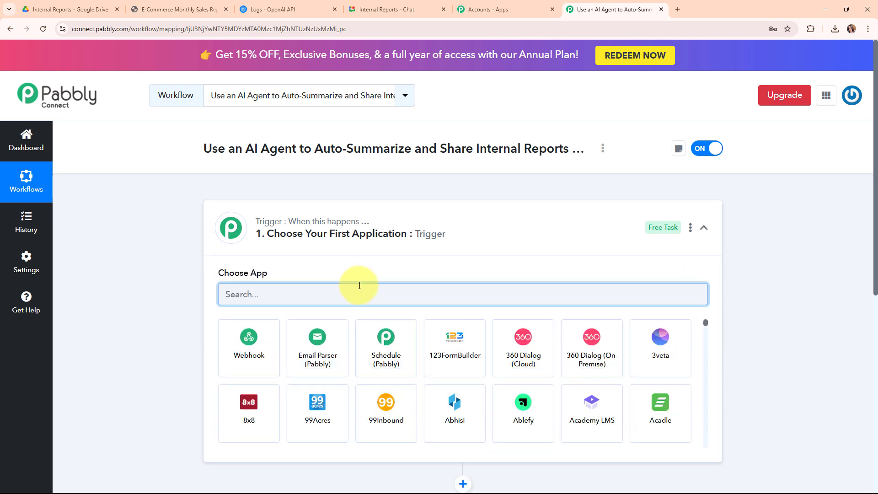
pyautogui.write('goo')
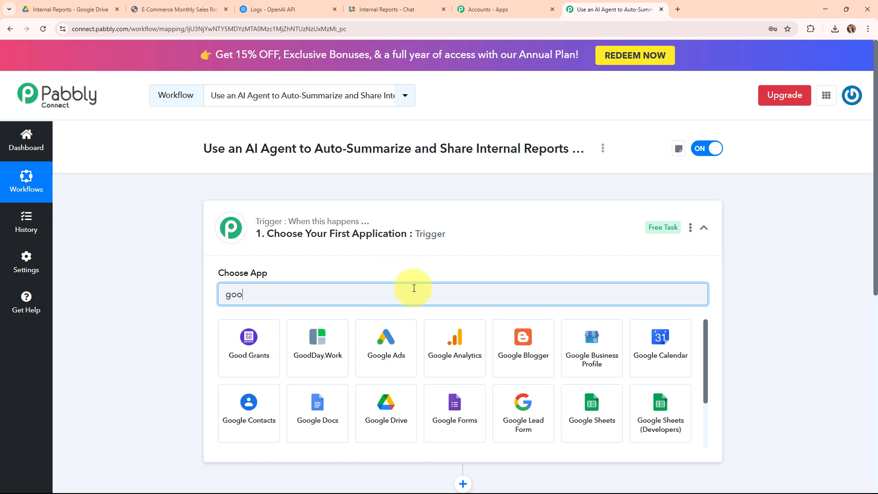
pyautogui.click(402, 425)
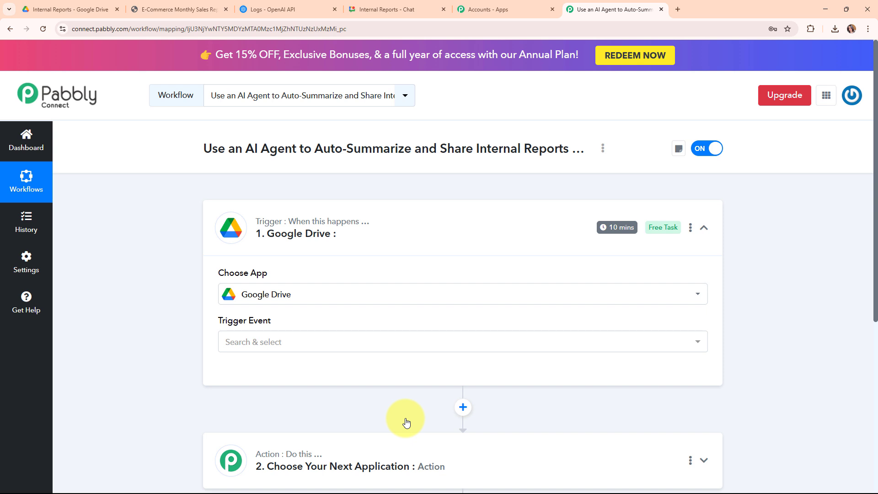
pyautogui.click(250, 353)
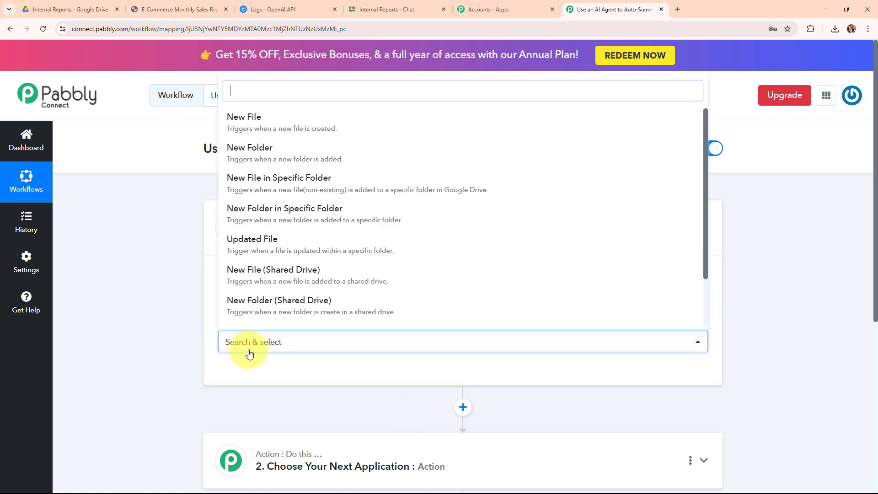
pyautogui.click(314, 183)
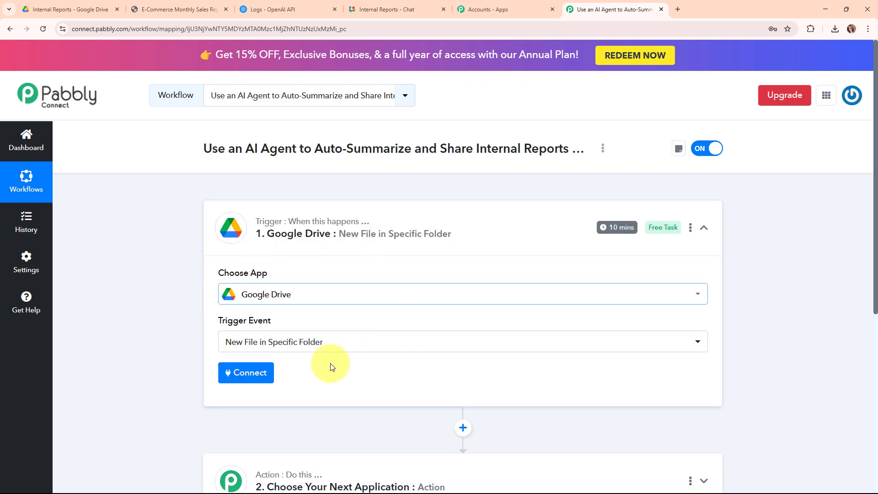
# - Connect the trigger to Google Drive through a new connection, signing in with the Google account and granting access
pyautogui.hotkey('ctrl', 'Tab')
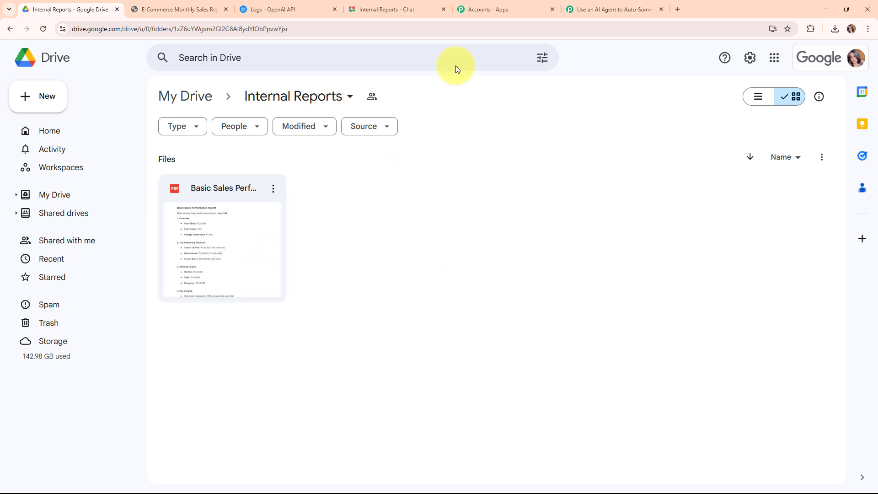
pyautogui.click(606, 9)
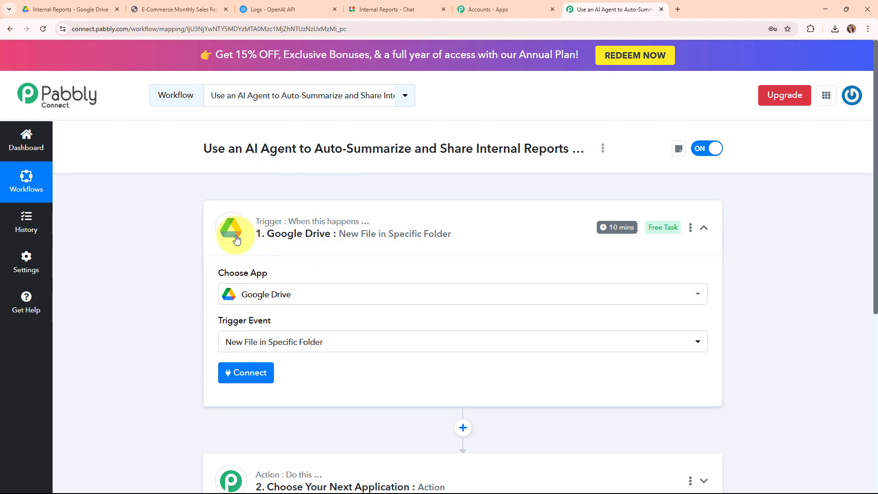
pyautogui.click(258, 380)
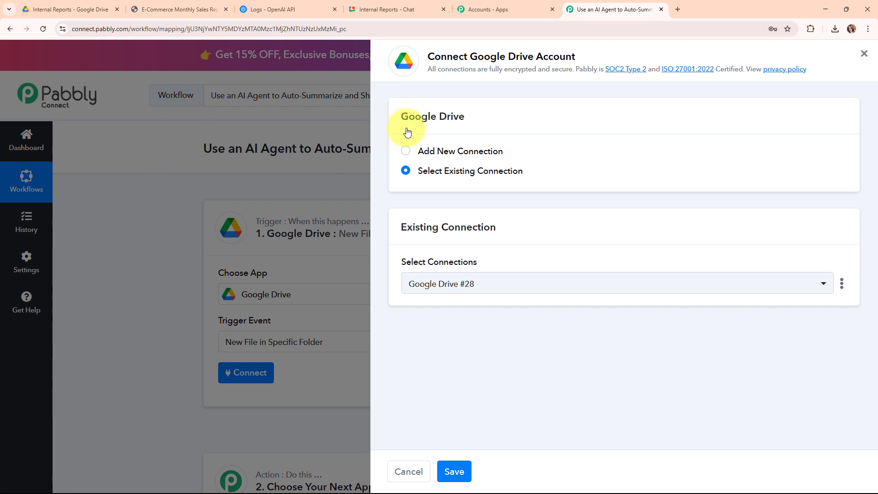
pyautogui.moveTo(406, 150); pyautogui.dragTo(406, 142)
pyautogui.click(405, 152)
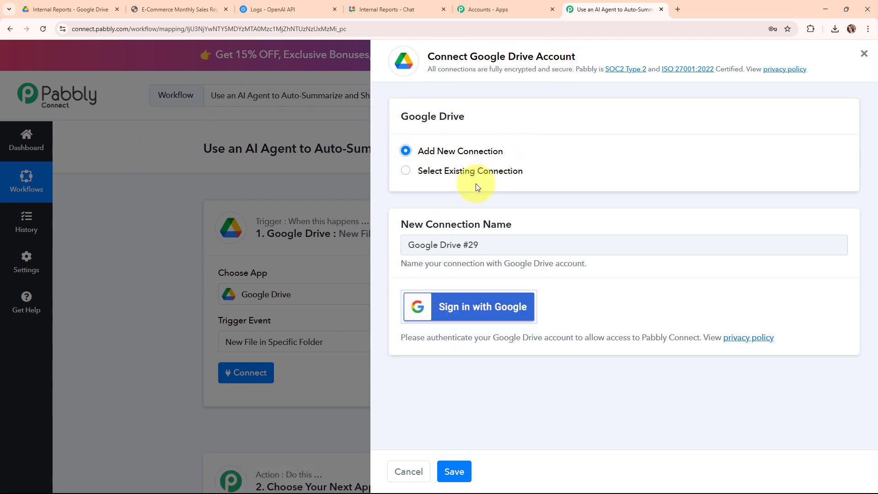
pyautogui.moveTo(425, 173); pyautogui.dragTo(555, 177)
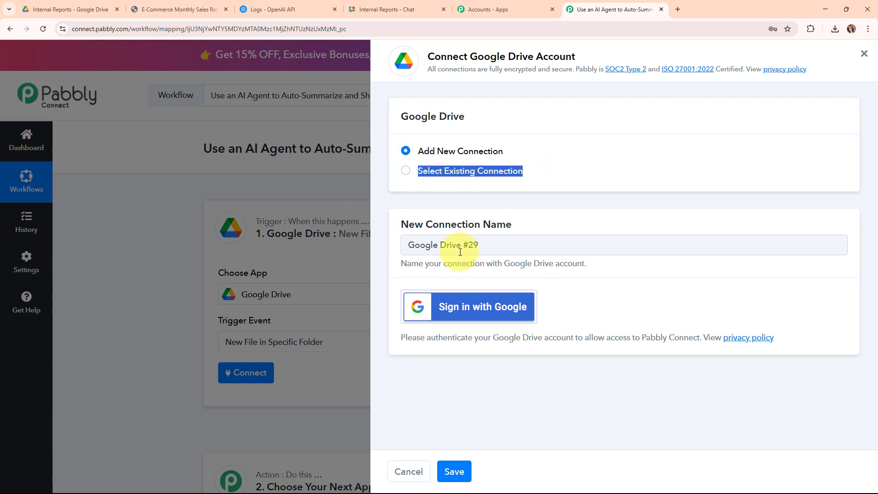
pyautogui.click(452, 306)
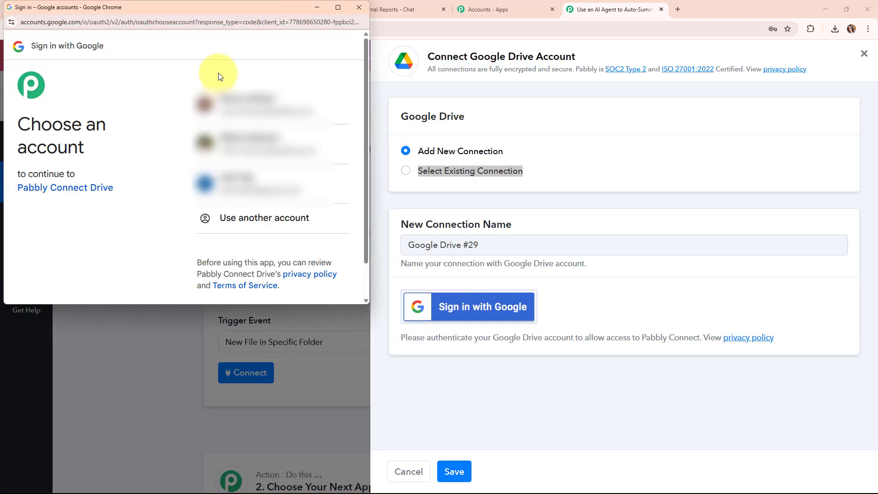
pyautogui.click(249, 108)
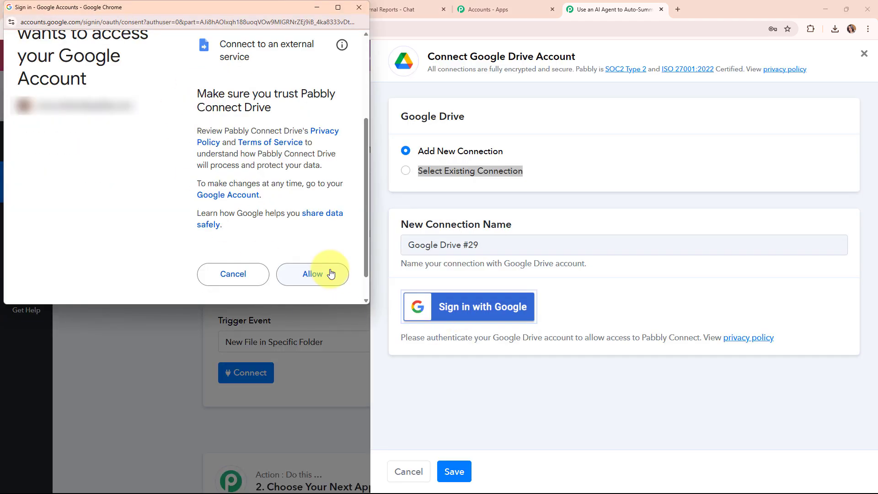
pyautogui.click(332, 273)
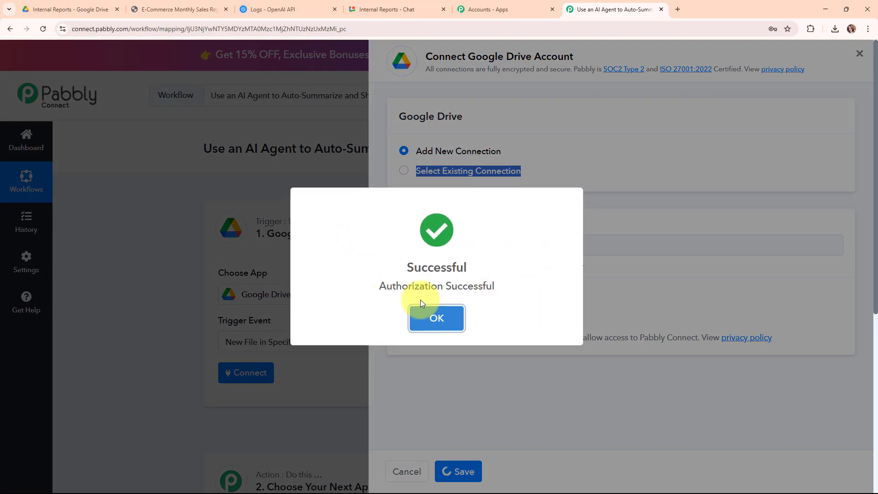
pyautogui.click(423, 311)
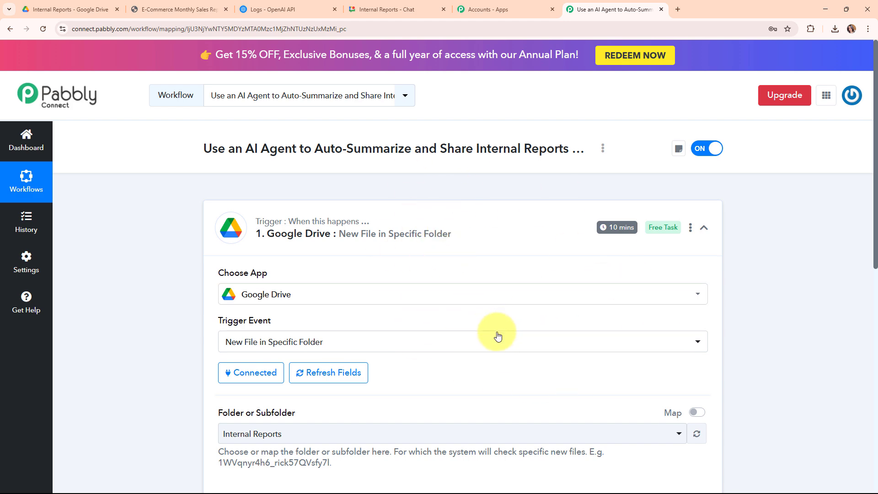
# - Choose Internal Reports as the folder the Google Drive trigger checks for new files
pyautogui.scroll(-5, 498, 337)
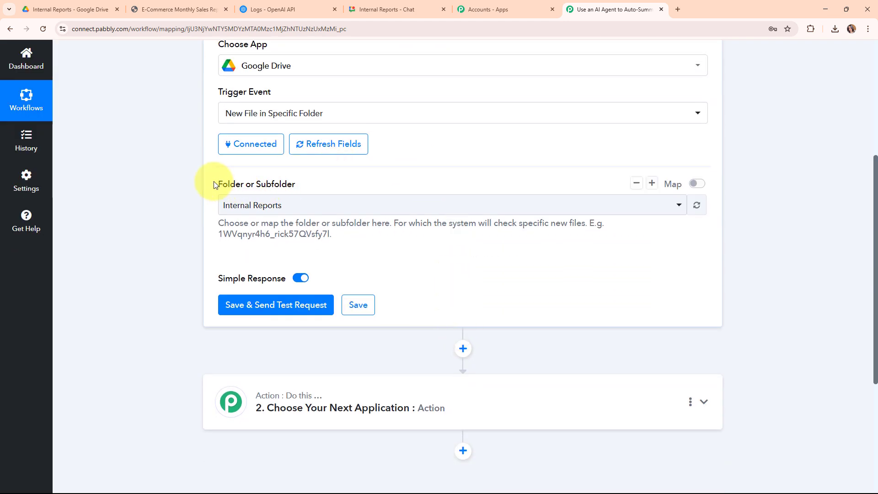
pyautogui.moveTo(214, 185); pyautogui.dragTo(362, 192)
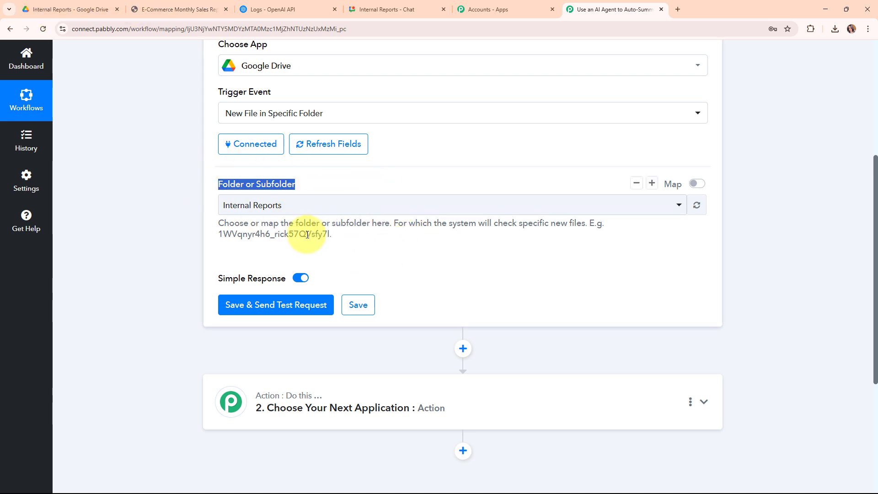
pyautogui.click(68, 9)
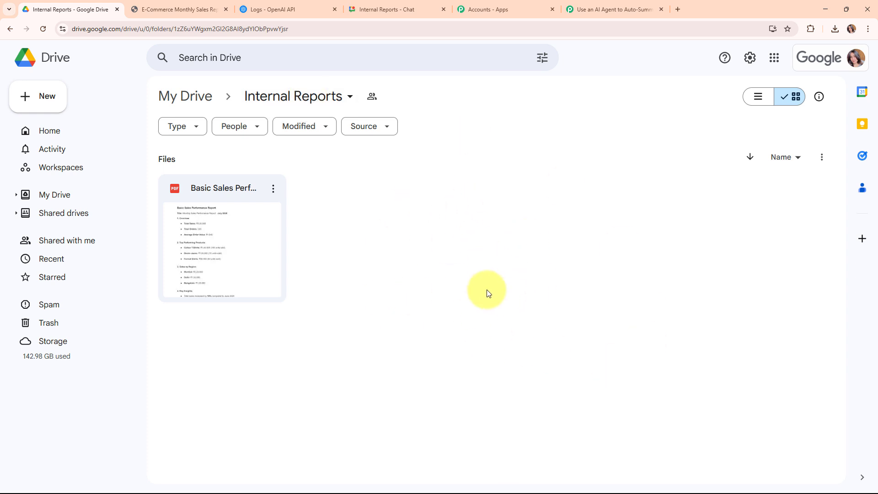
pyautogui.click(635, 6)
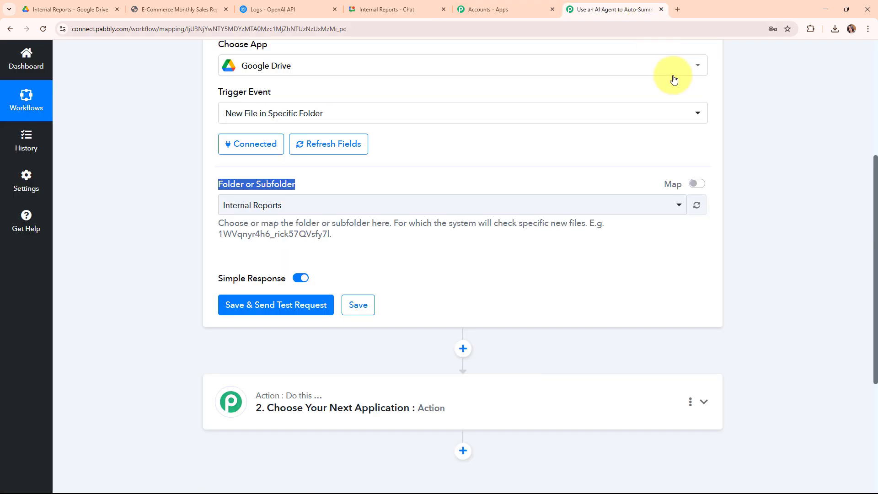
pyautogui.click(405, 204)
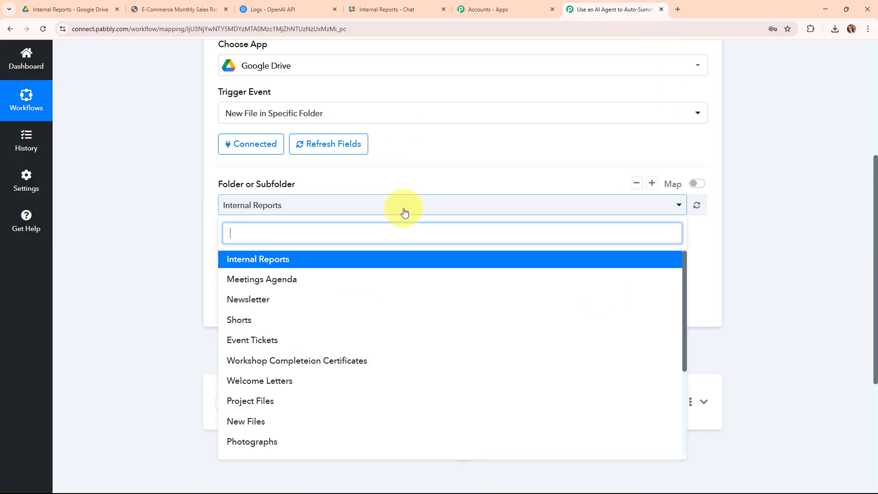
pyautogui.click(402, 260)
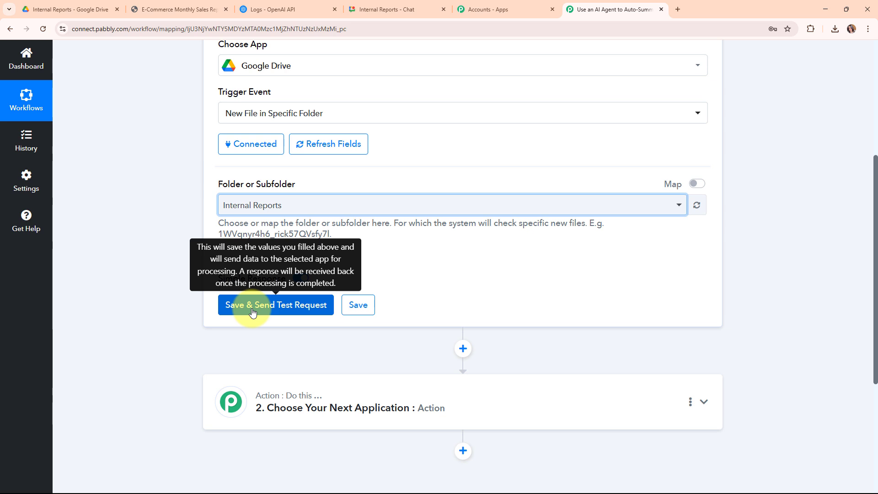
# - In Google Drive, share the Internal Reports folder with general access set to Anyone with the link
pyautogui.click(60, 9)
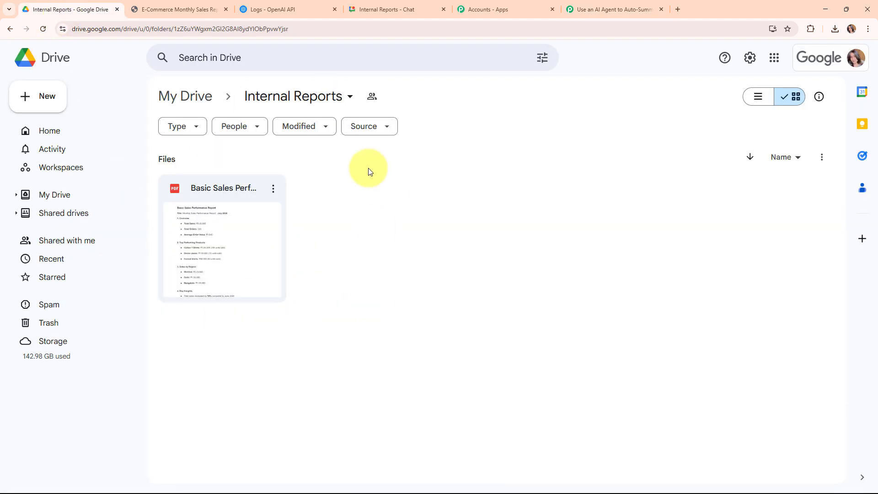
pyautogui.hotkey('ctrl', 'shift', 'Tab')
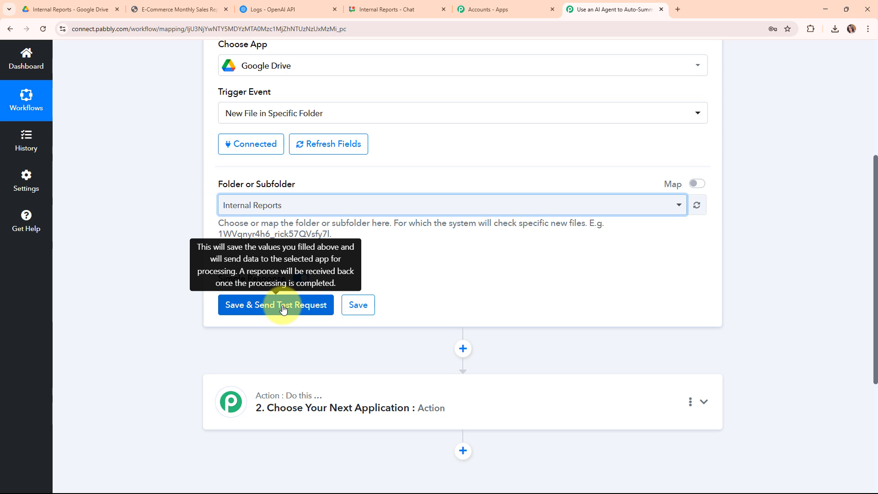
pyautogui.click(92, 9)
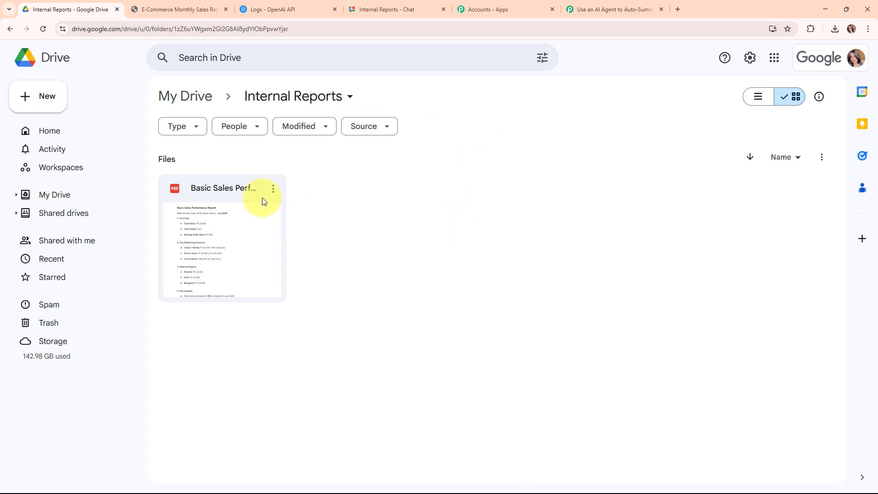
pyautogui.click(330, 102)
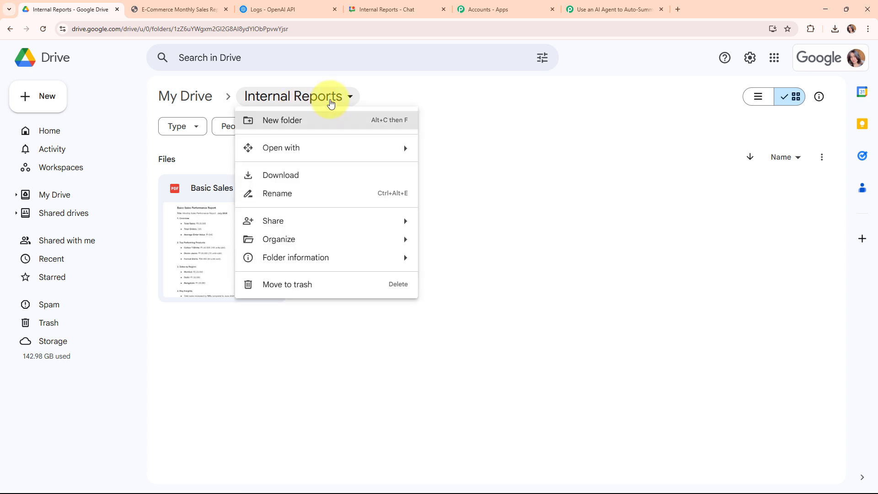
pyautogui.moveTo(337, 223)
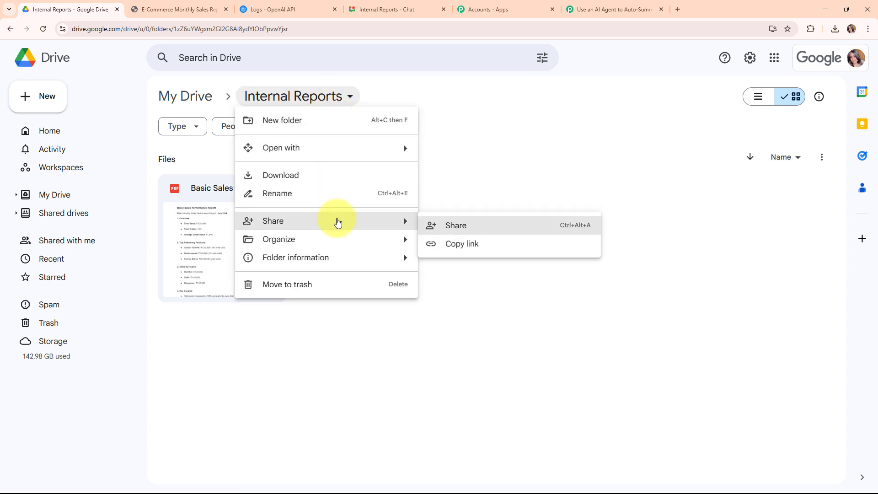
pyautogui.click(471, 227)
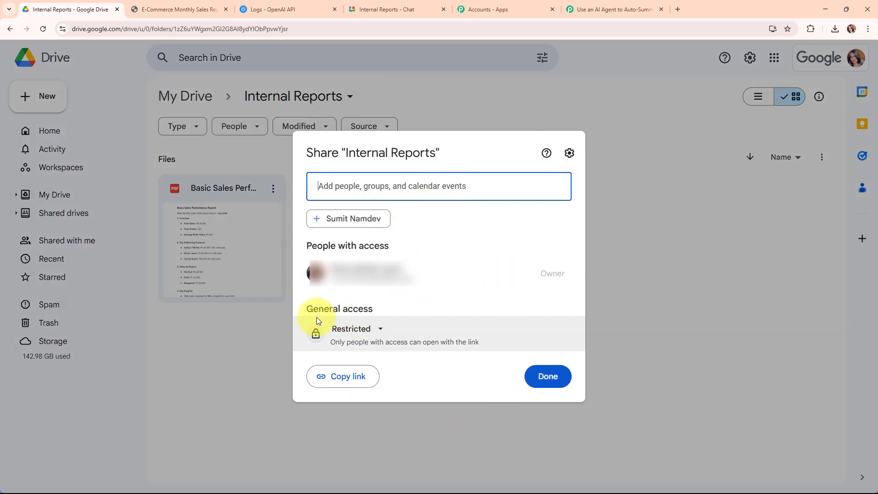
pyautogui.click(364, 330)
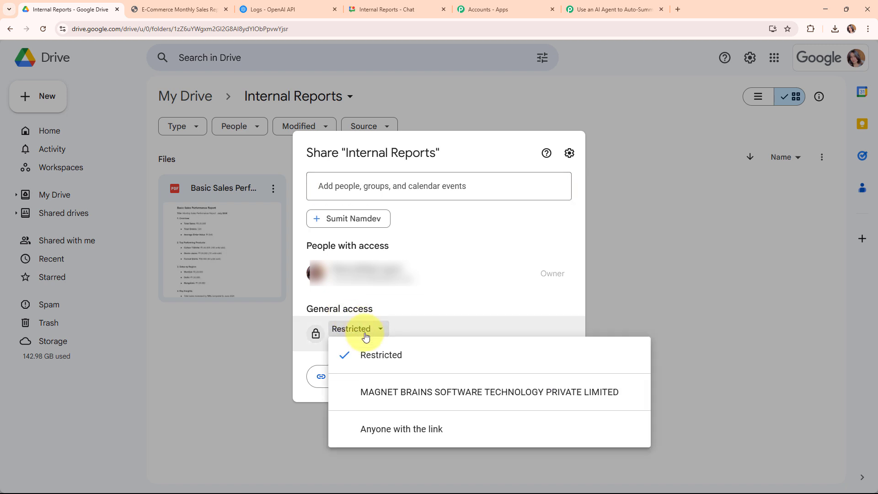
pyautogui.click(399, 424)
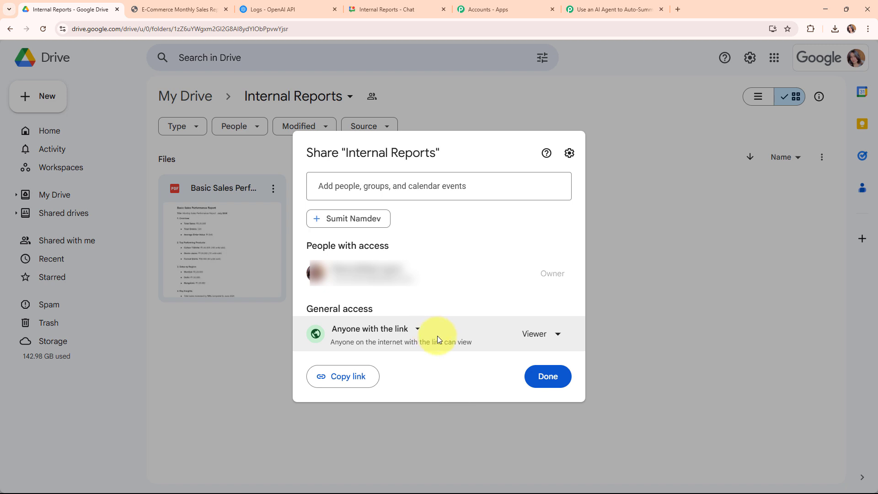
pyautogui.click(561, 384)
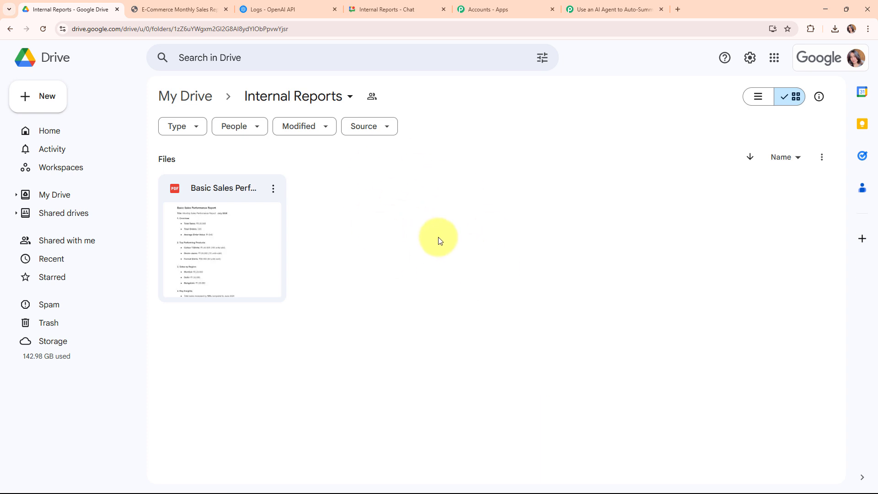
# - Upload the E-Commerce Monthly Sales Report PDF to the Internal Reports folder and dismiss the upload notice
pyautogui.click(25, 100)
pyautogui.click(86, 119)
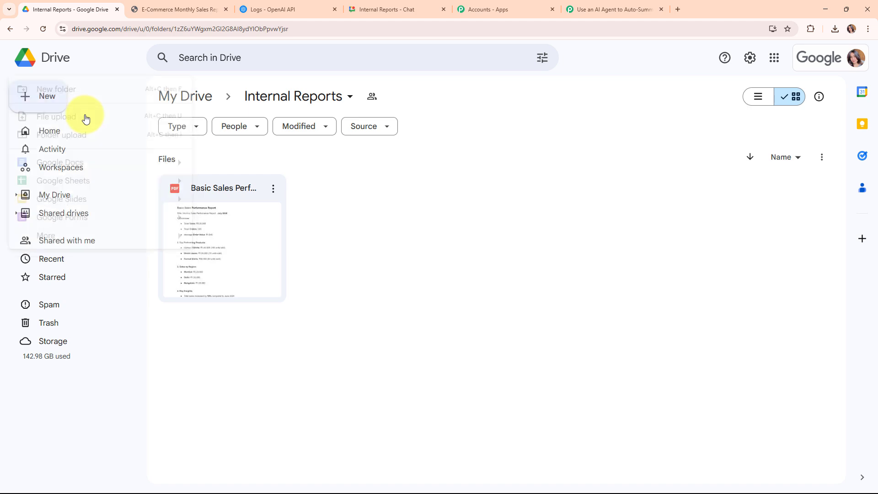
pyautogui.doubleClick(131, 86)
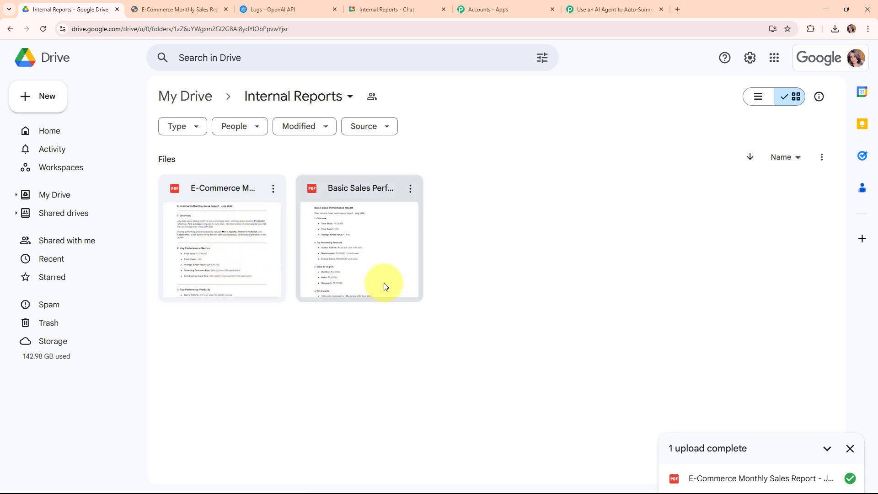
pyautogui.click(850, 448)
# - Return to the Pabbly Connect workflow, save the trigger with a test request, and review the received file data
pyautogui.click(614, 9)
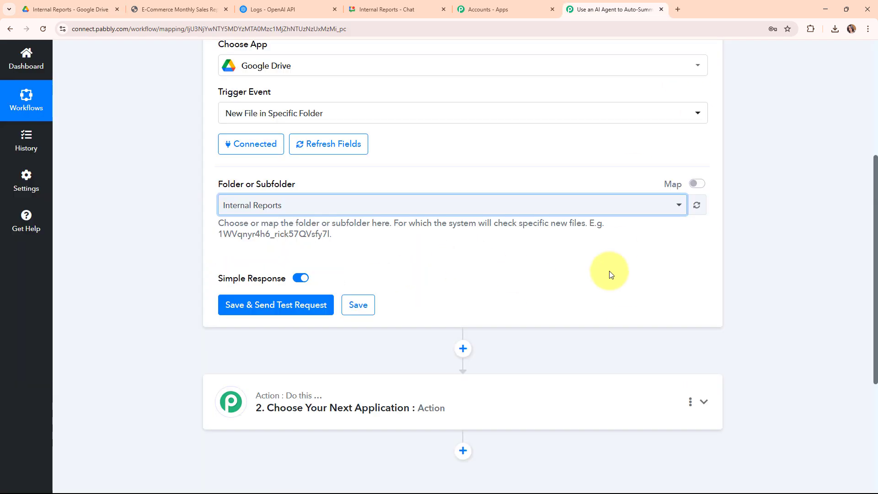
pyautogui.click(268, 310)
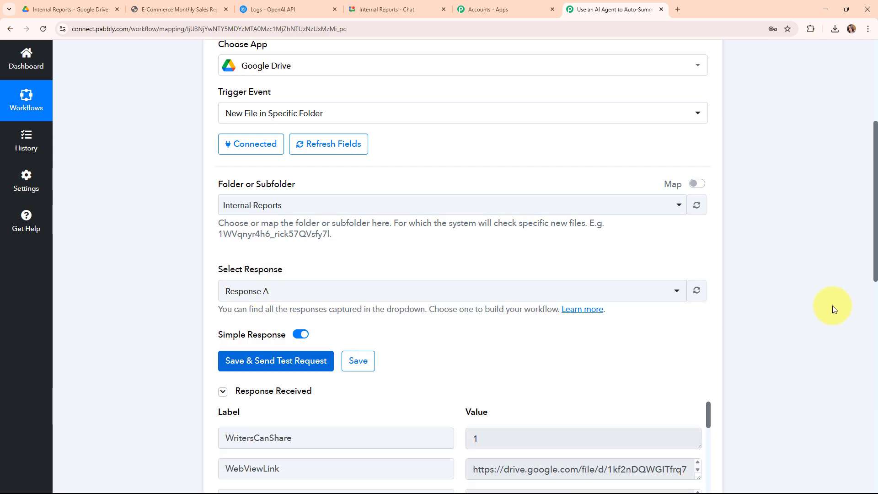
pyautogui.scroll(-6, 826, 306)
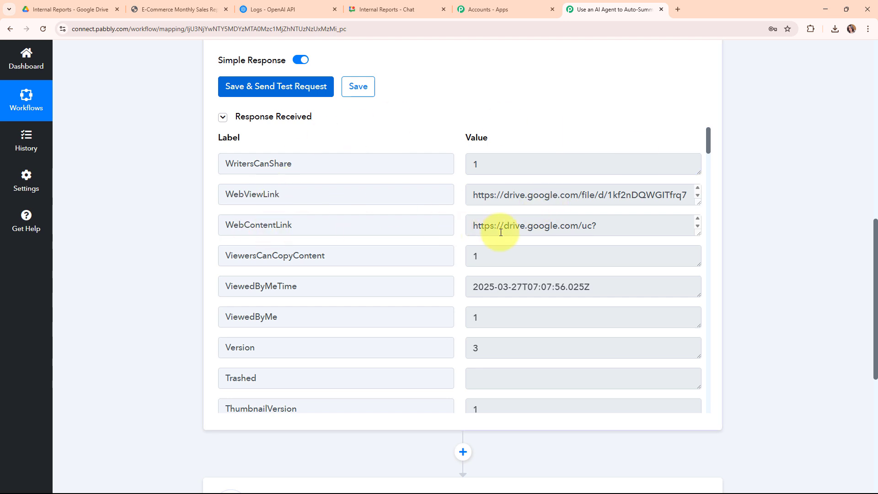
pyautogui.scroll(-3, 503, 277)
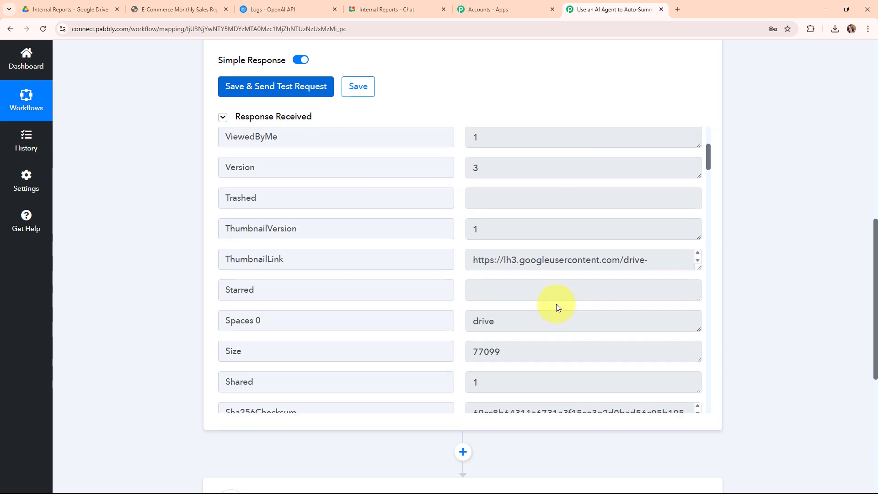
pyautogui.scroll(3, 556, 304)
pyautogui.scroll(15, 798, 318)
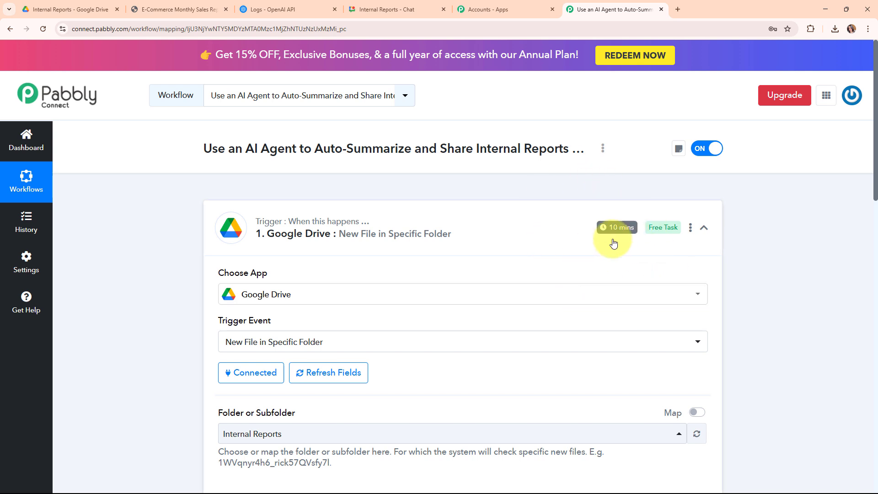
# - Set the Google Drive trigger time to check every 10 minutes, save it, and collapse the trigger step
pyautogui.click(690, 228)
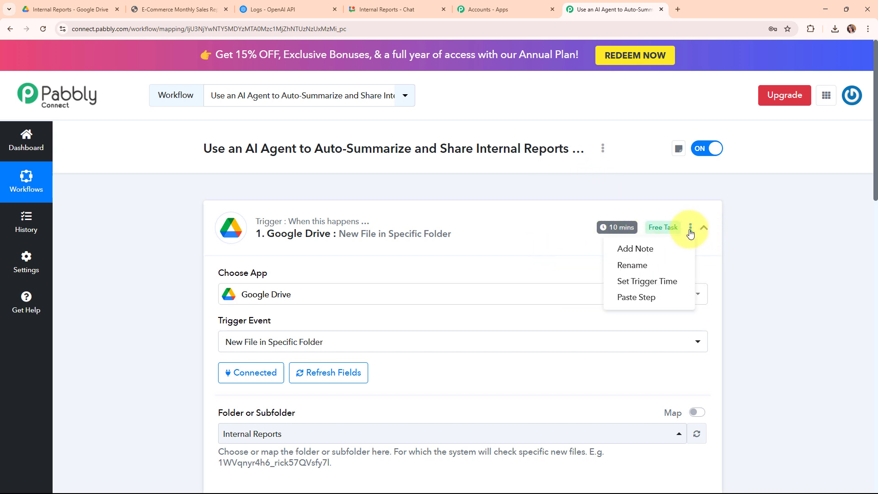
pyautogui.click(668, 287)
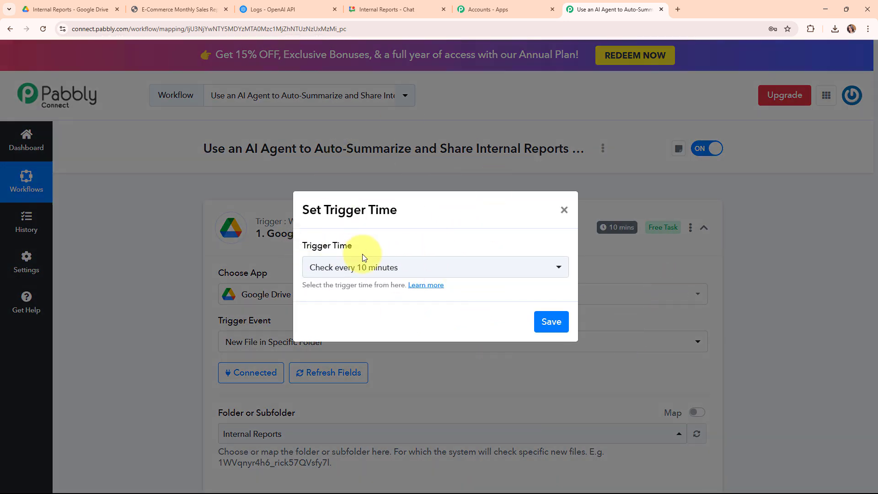
pyautogui.click(500, 260)
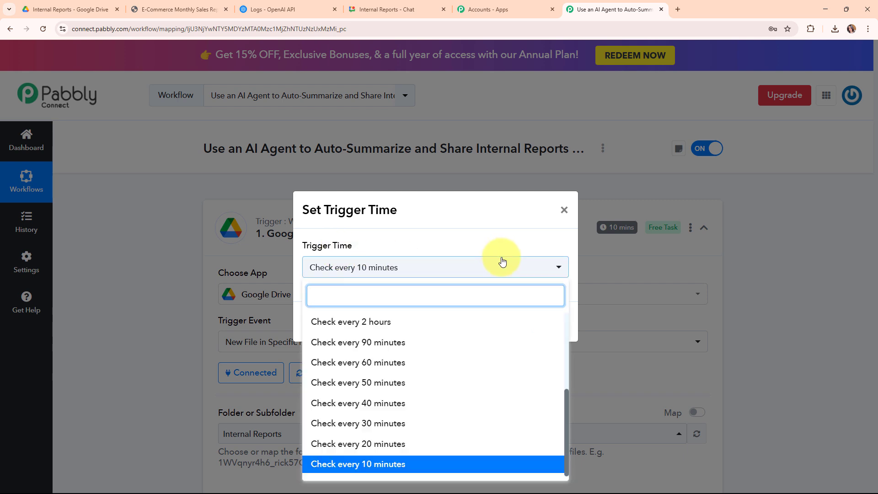
pyautogui.scroll(3, 480, 332)
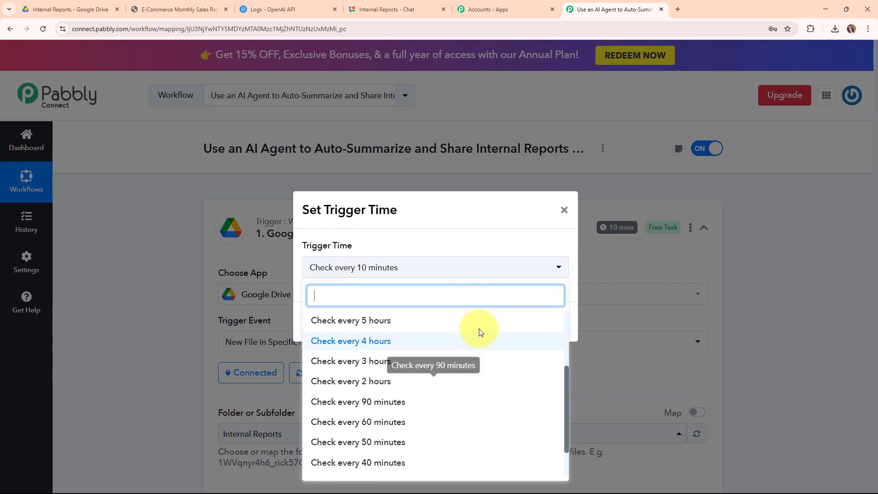
pyautogui.click(409, 228)
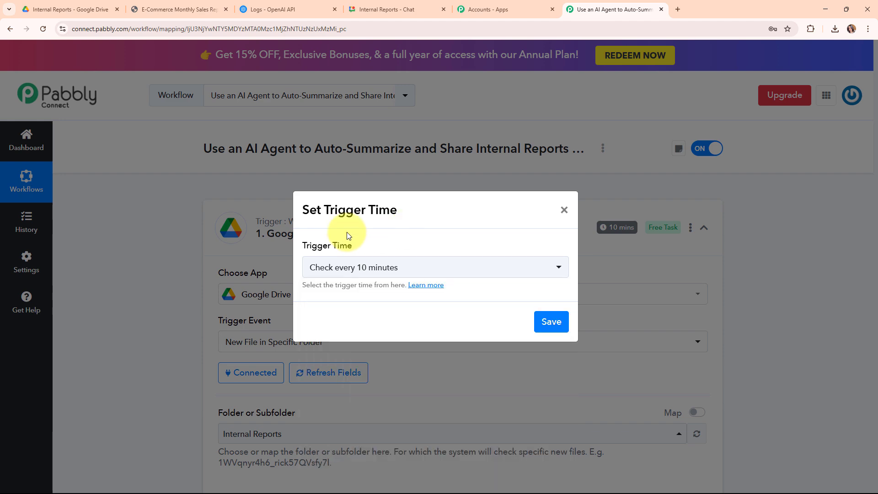
pyautogui.click(559, 326)
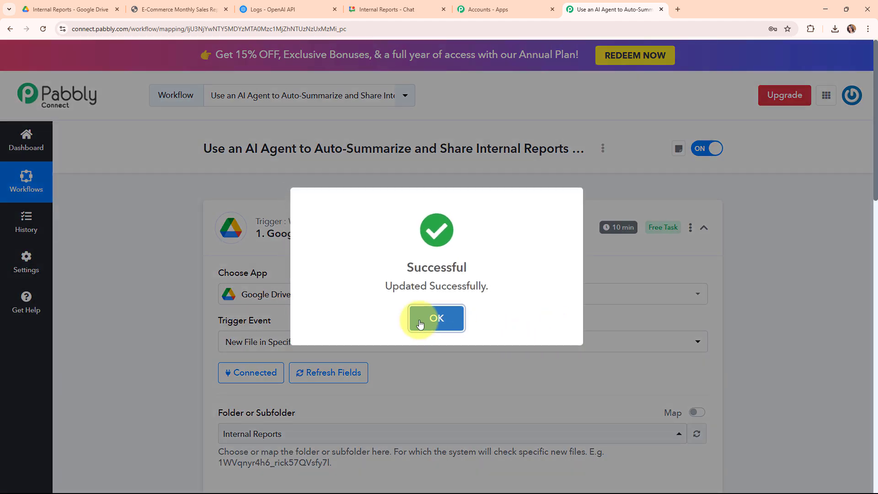
pyautogui.click(418, 319)
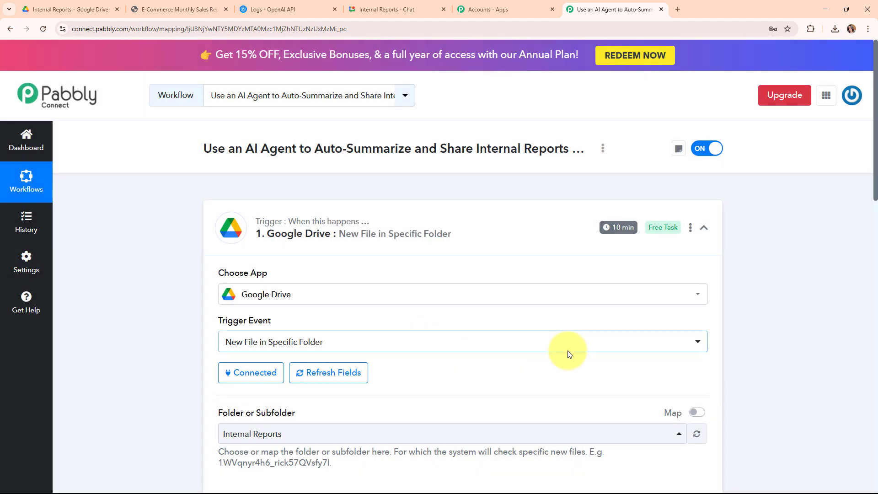
pyautogui.click(702, 231)
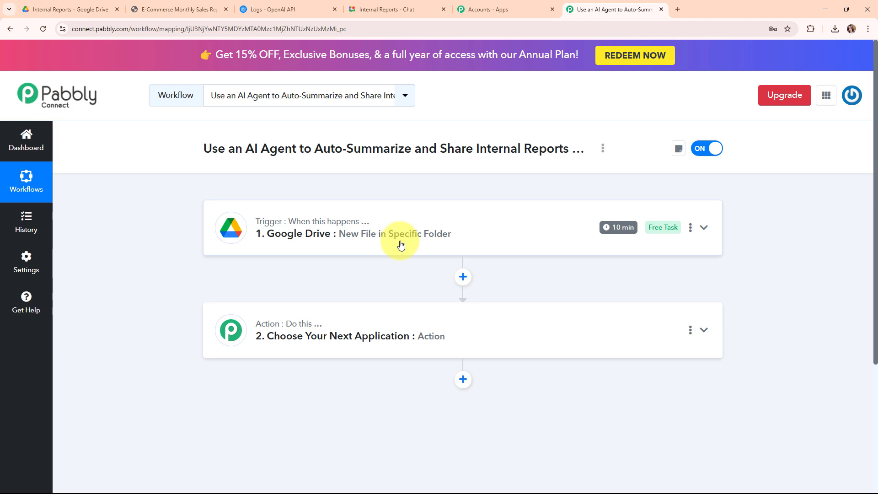
# - Set the second step's app to OpenAI (ChatGPT, DALL-E, Whisper) with the action event Extract Content from PDF/Image
pyautogui.click(427, 313)
pyautogui.scroll(-3, 423, 309)
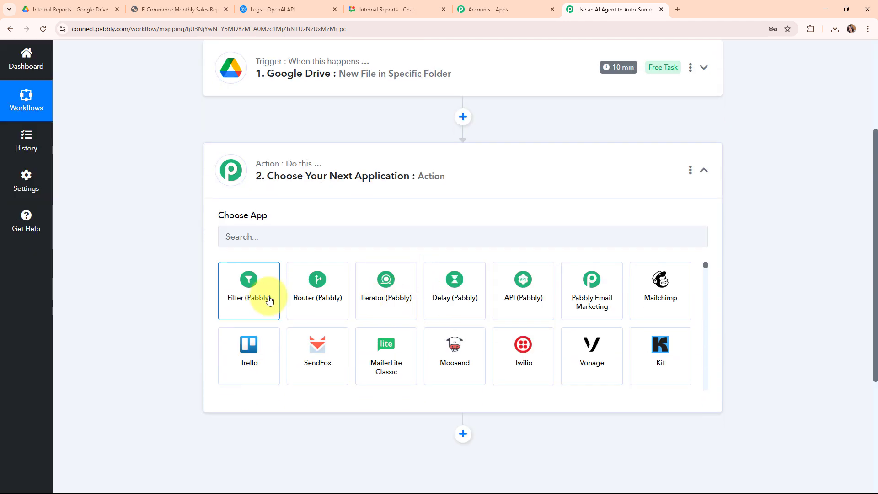
pyautogui.click(290, 232)
pyautogui.write('ope')
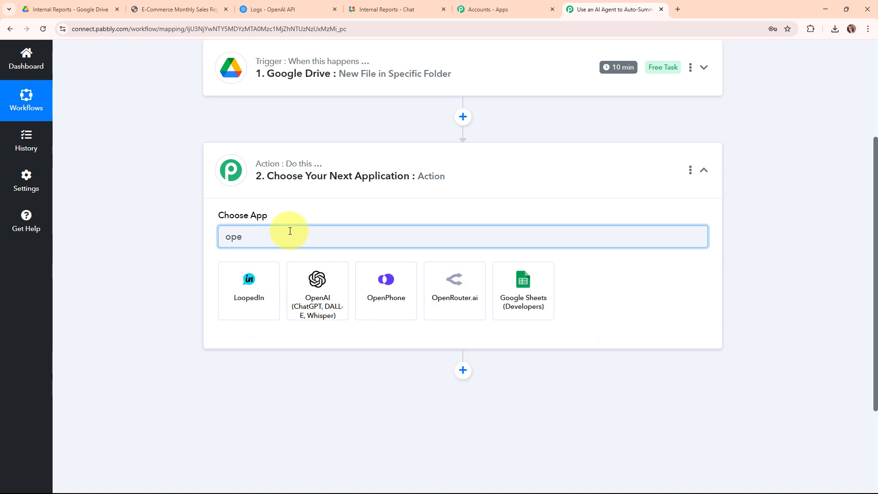
pyautogui.click(303, 294)
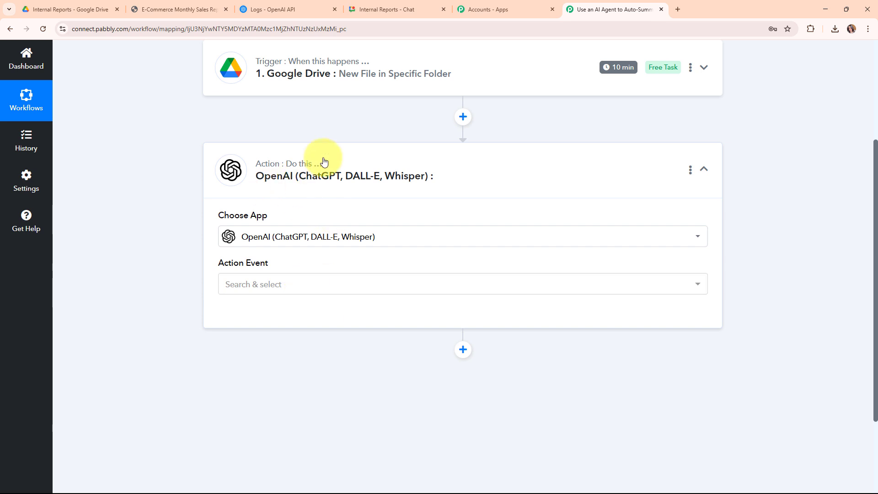
pyautogui.click(296, 285)
pyautogui.scroll(-8, 327, 212)
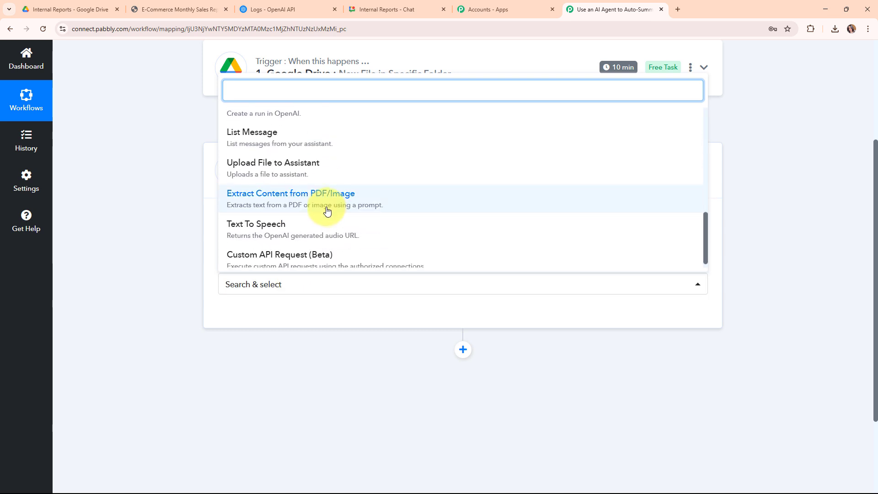
pyautogui.click(325, 213)
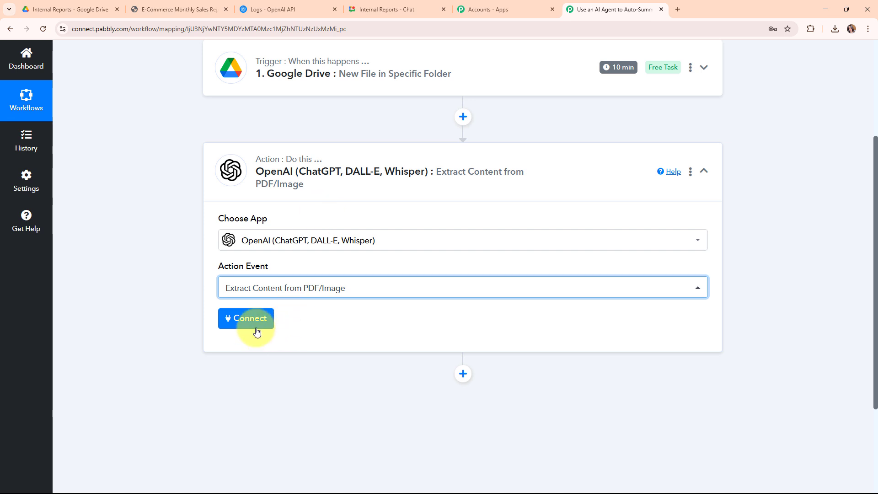
# - Start adding a new OpenAI connection for the action and review the API key instructions under the token field
pyautogui.click(238, 325)
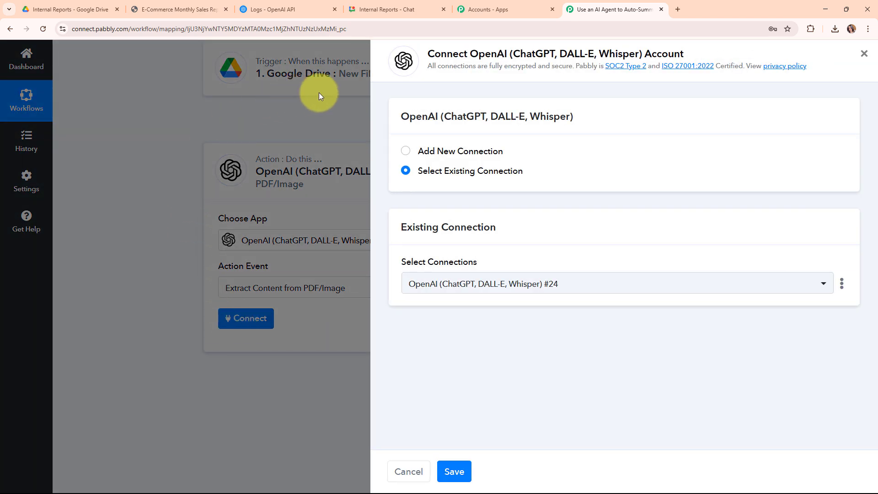
pyautogui.click(405, 151)
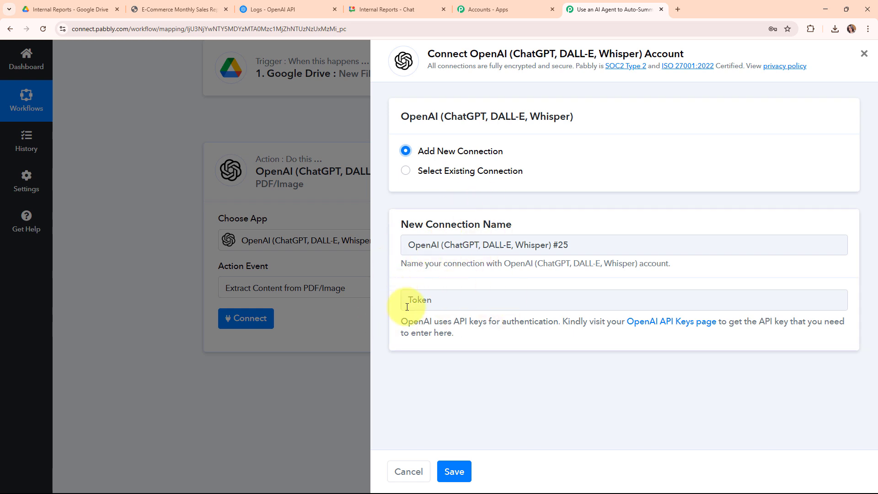
pyautogui.moveTo(389, 325); pyautogui.dragTo(492, 340)
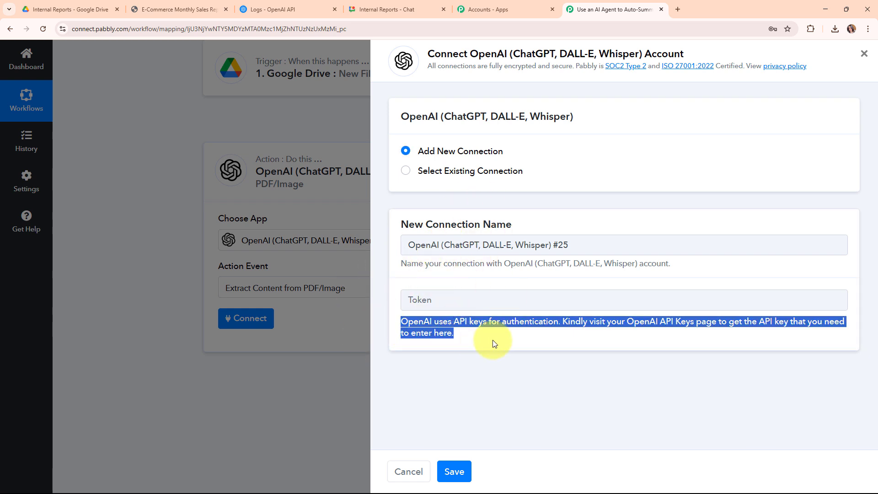
# - On the OpenAI platform, create a secret key named Summary in the Default project and copy the key
pyautogui.click(302, 4)
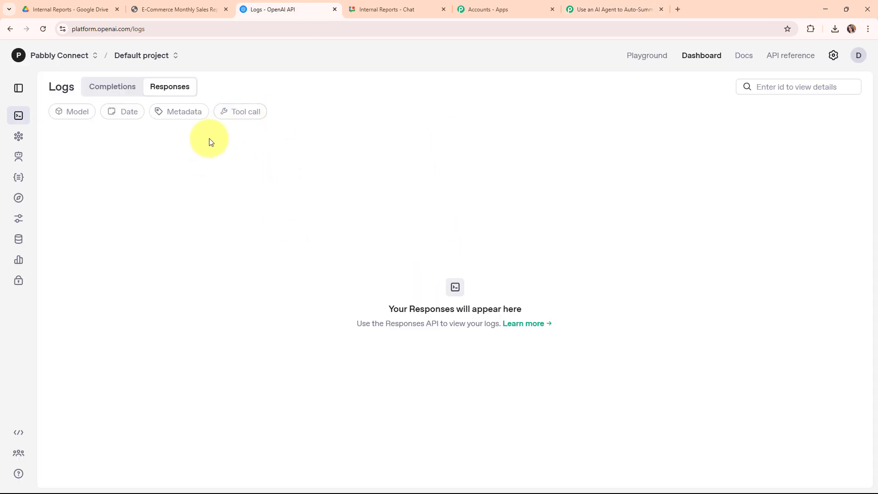
pyautogui.click(18, 280)
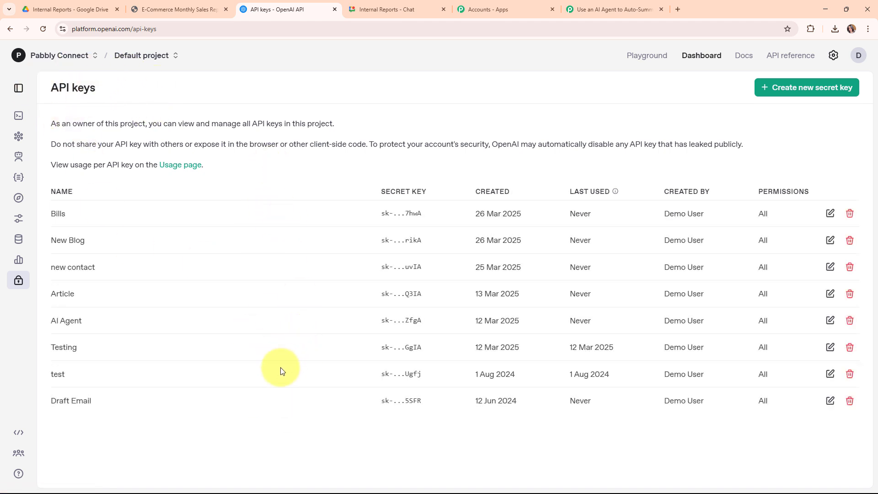
pyautogui.click(783, 92)
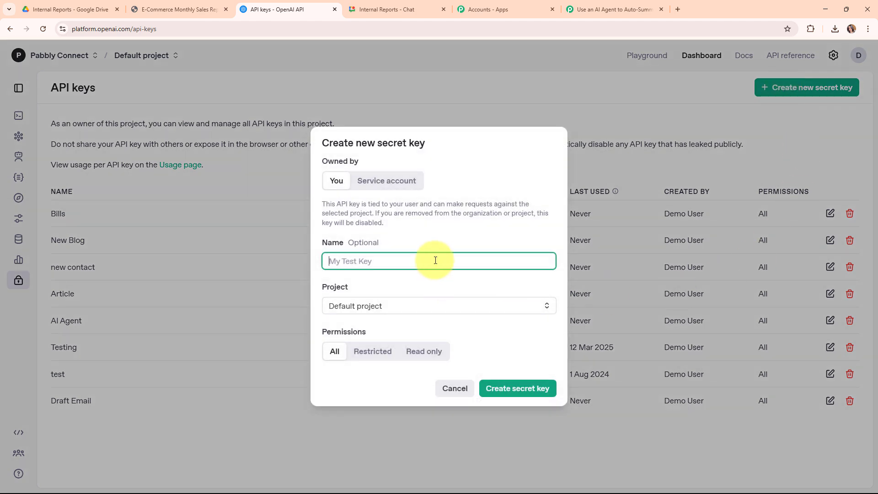
pyautogui.write('Summary')
pyautogui.click(406, 309)
pyautogui.click(407, 329)
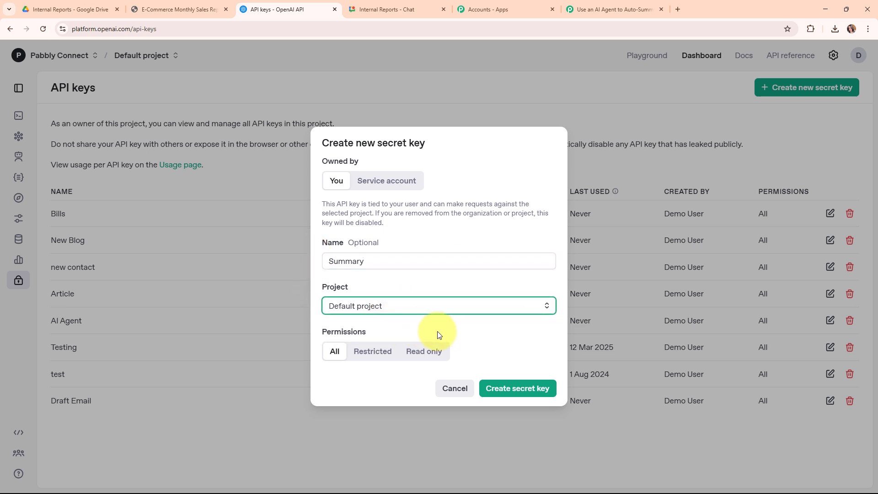
pyautogui.click(529, 390)
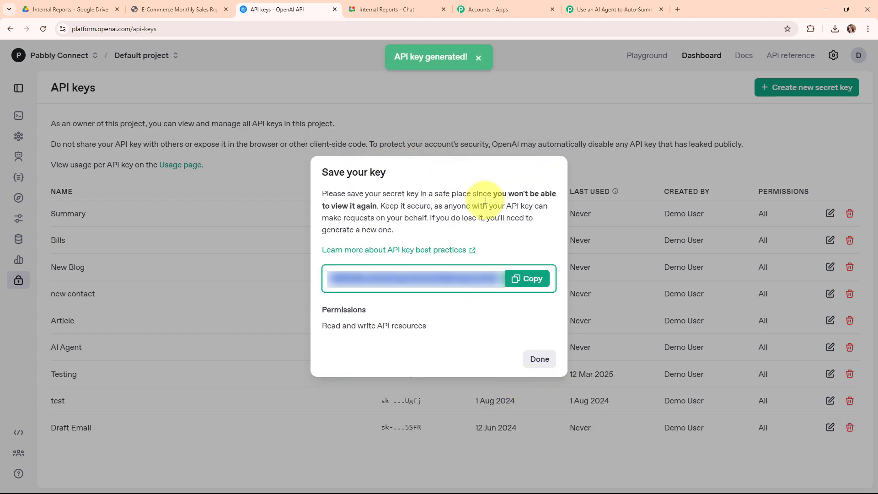
pyautogui.click(526, 278)
pyautogui.click(548, 360)
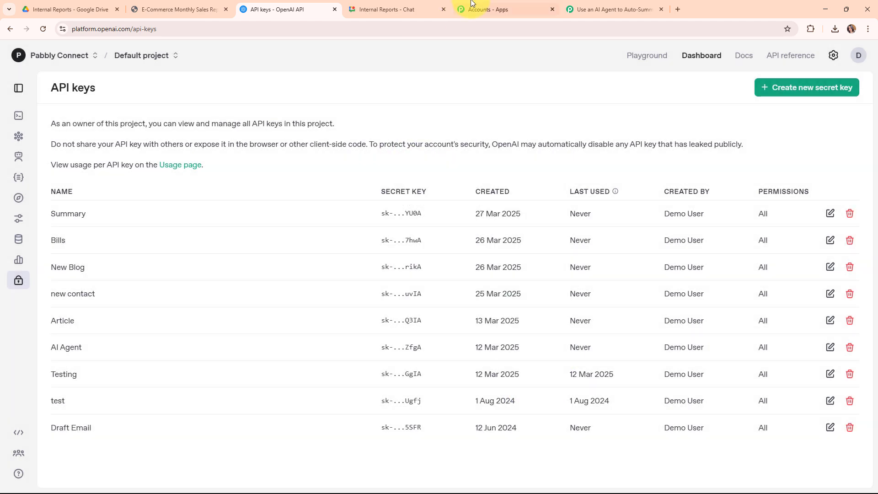
# - Return to the Pabbly Connect workflow, paste the API key into the connection's token field, and save the OpenAI connection
pyautogui.click(610, 8)
pyautogui.click(464, 292)
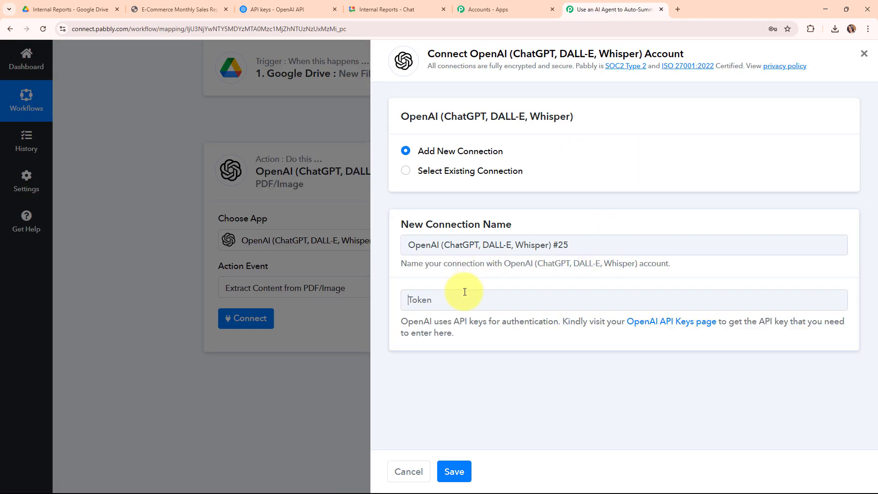
pyautogui.rightClick(464, 292)
pyautogui.click(507, 378)
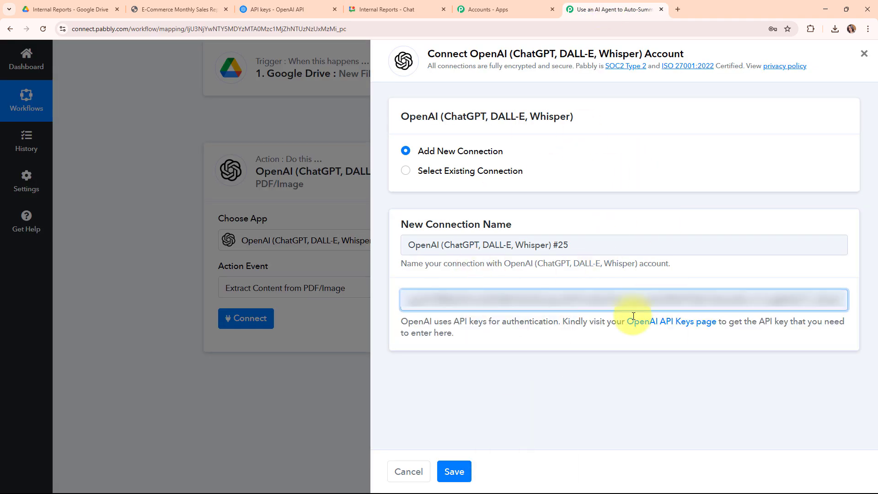
pyautogui.click(455, 471)
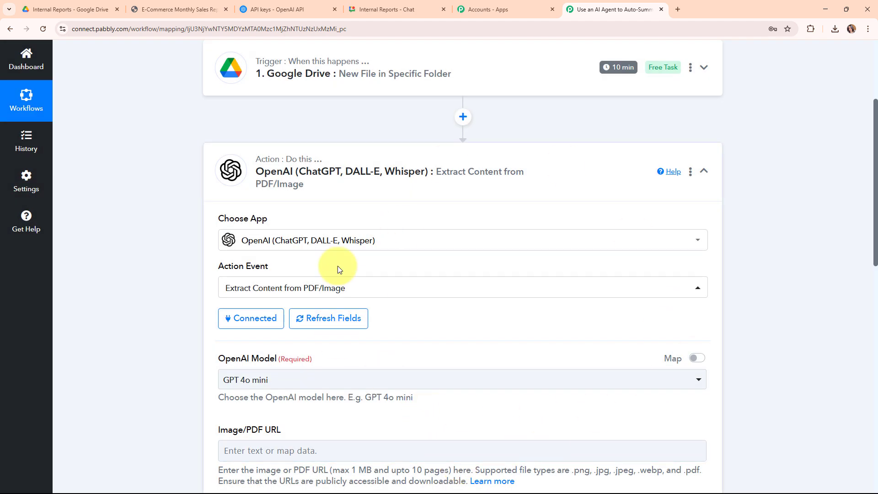
# - Select GPT 4o mini as the OpenAI model for the PDF extraction action
pyautogui.scroll(-2, 769, 270)
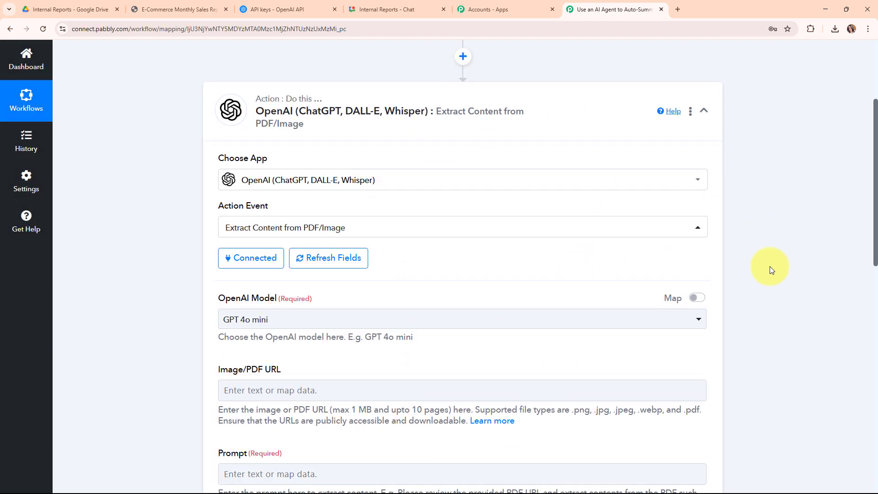
pyautogui.scroll(-4, 770, 267)
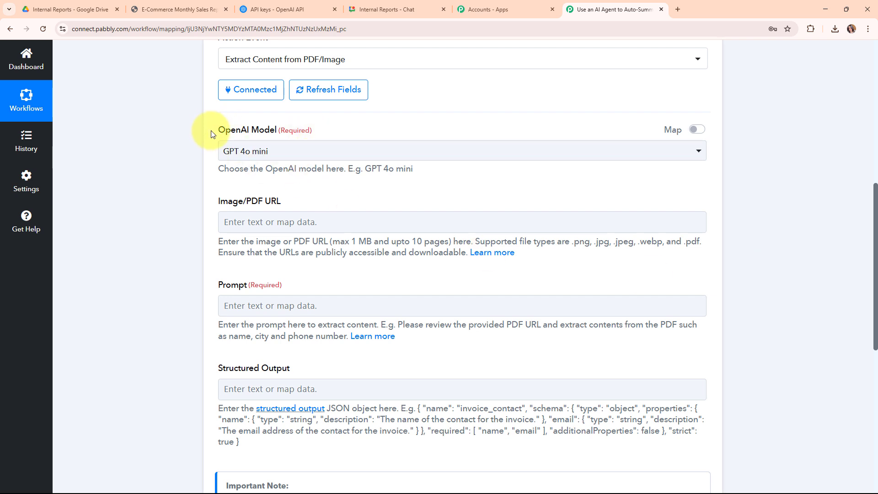
pyautogui.moveTo(210, 133); pyautogui.dragTo(343, 133)
pyautogui.click(338, 170)
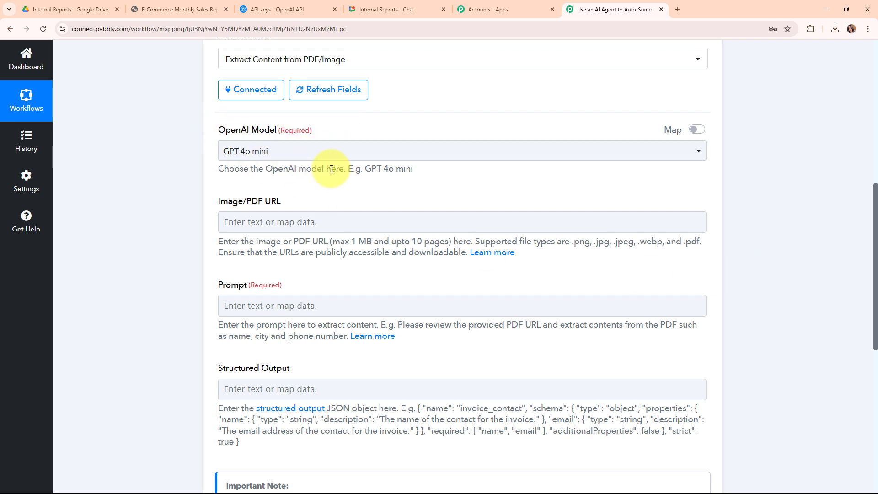
pyautogui.click(506, 144)
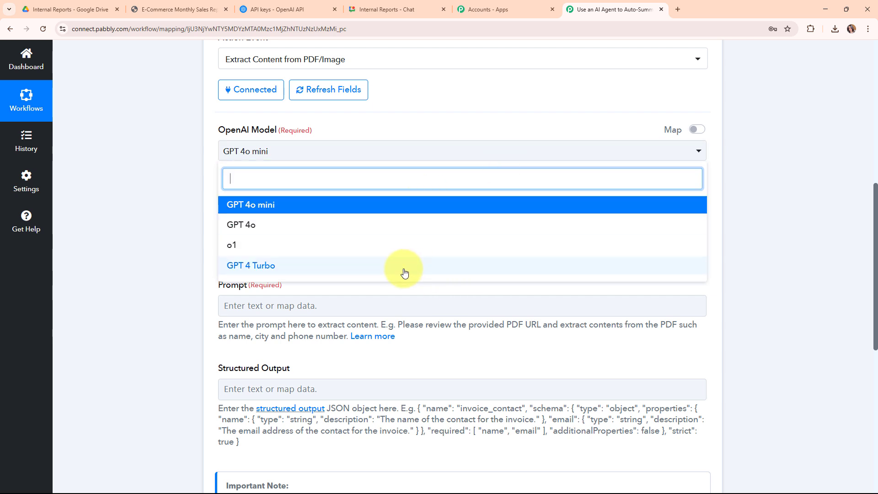
pyautogui.click(280, 206)
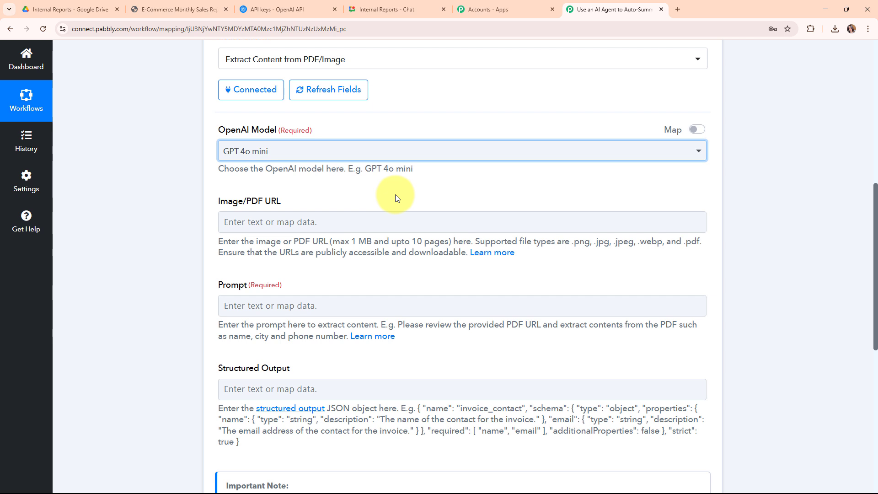
# - Map the WebContentLink from the Google Drive trigger into the Image/PDF URL field
pyautogui.click(236, 224)
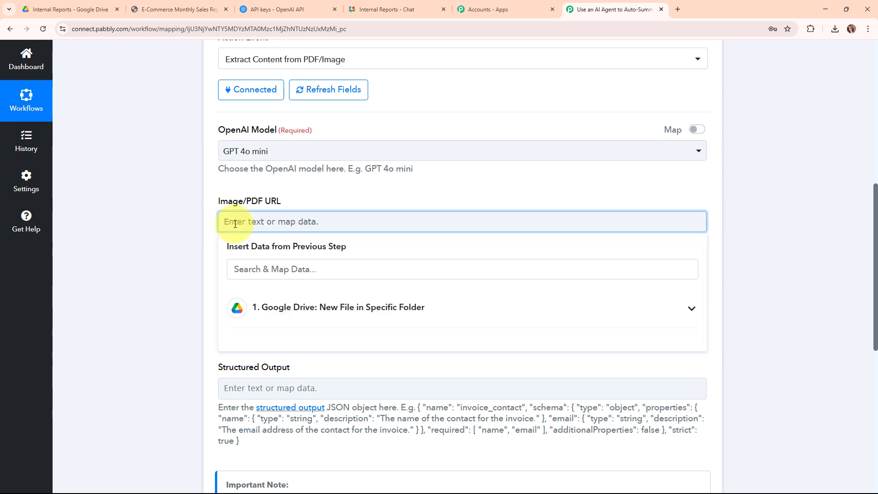
pyautogui.click(399, 312)
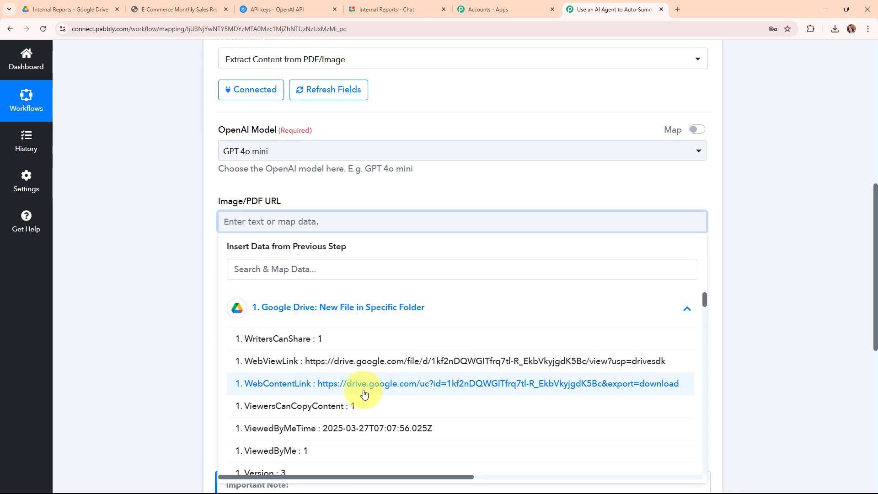
pyautogui.click(288, 384)
pyautogui.click(167, 230)
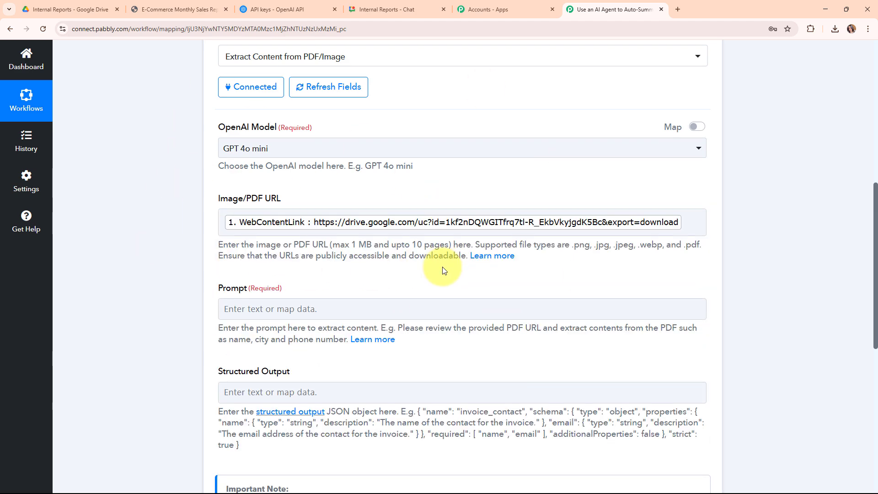
# - Fill the Prompt field with instructions to summarize the PDF report's insights, metrics and recommendations in short, simple language with bullet points, without ### or **
pyautogui.scroll(-2, 443, 267)
pyautogui.tripleClick(248, 207)
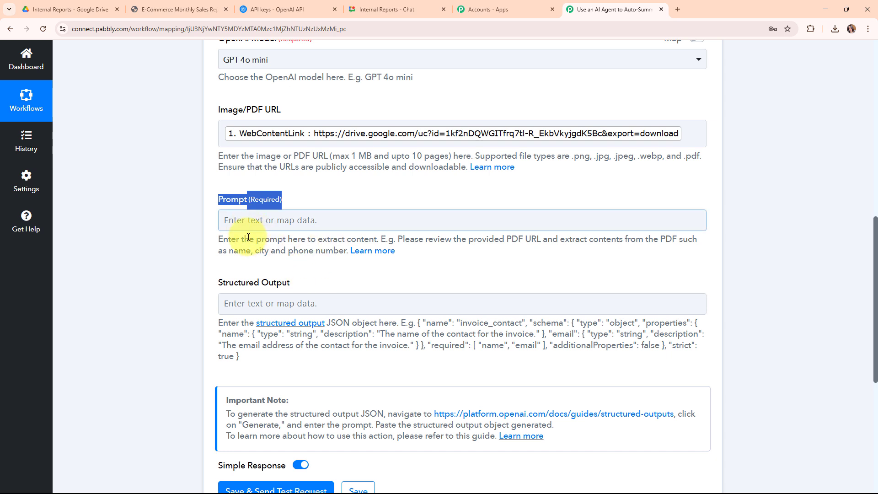
pyautogui.click(224, 220)
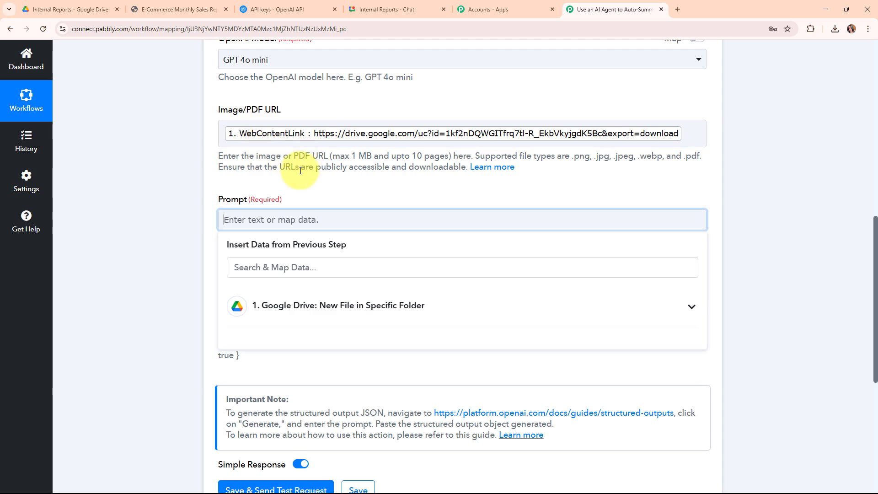
pyautogui.hotkey('ctrl', 'v')
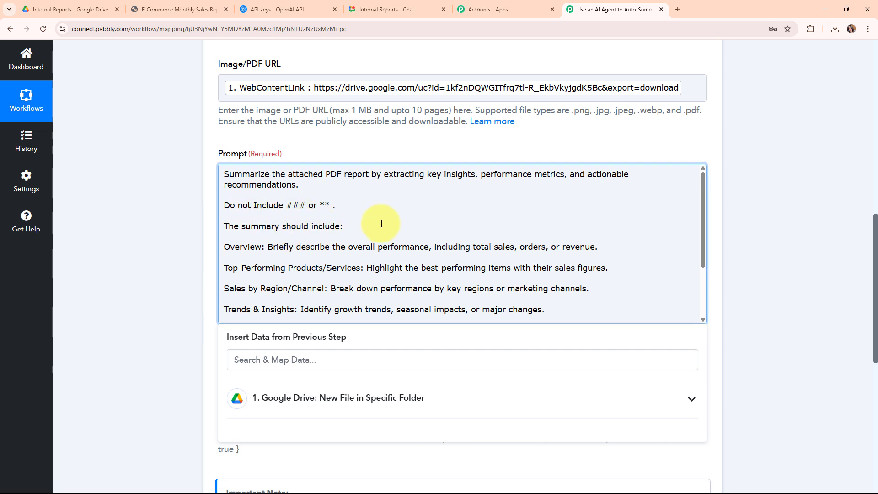
pyautogui.scroll(-2, 398, 198)
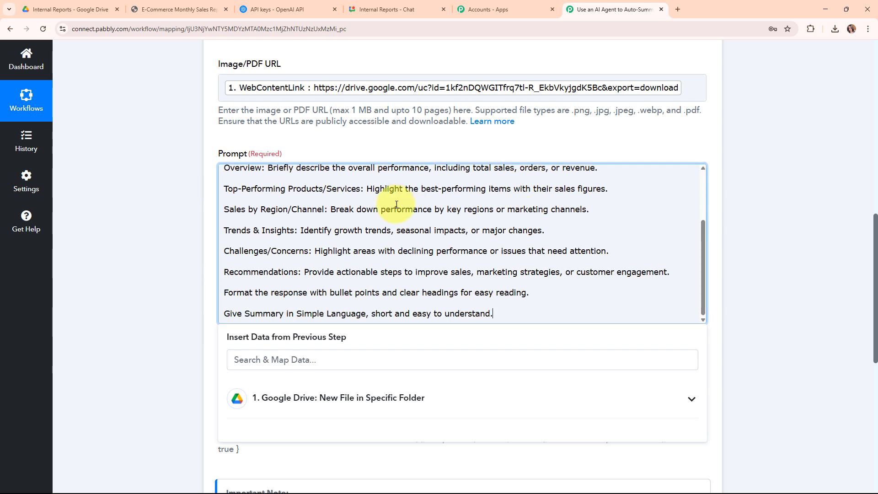
pyautogui.scroll(-1, 466, 253)
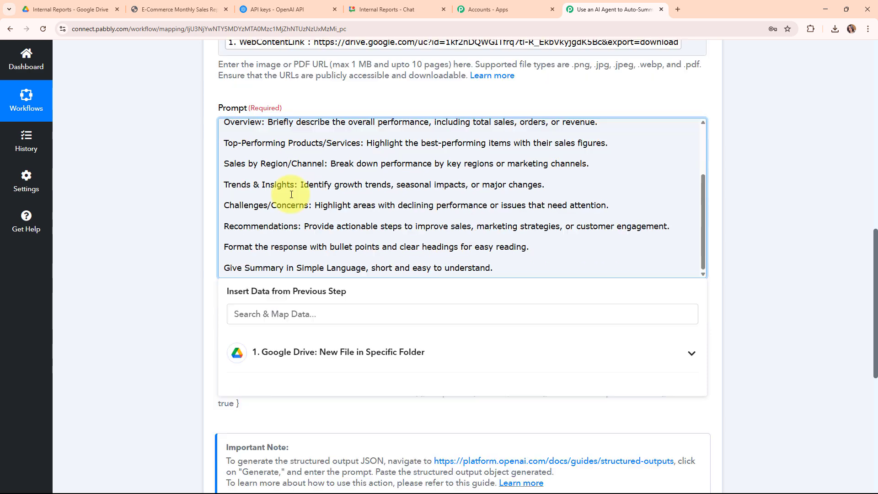
pyautogui.moveTo(293, 272); pyautogui.dragTo(379, 273)
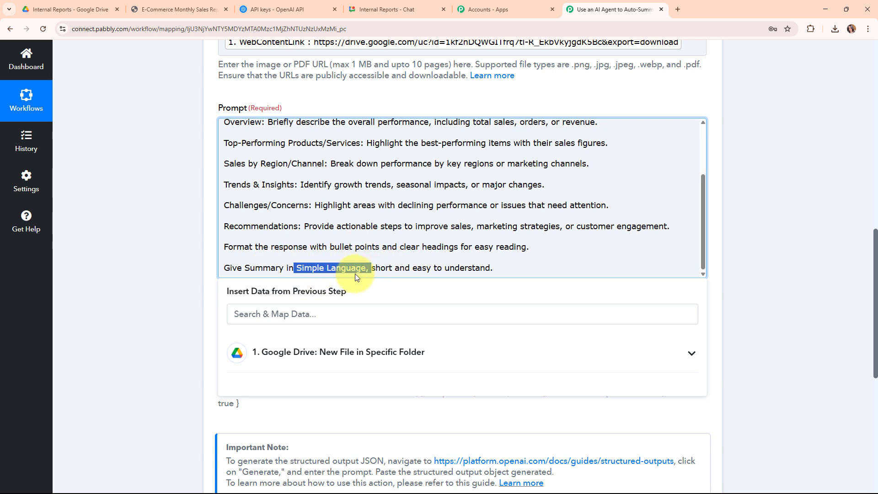
pyautogui.click(124, 254)
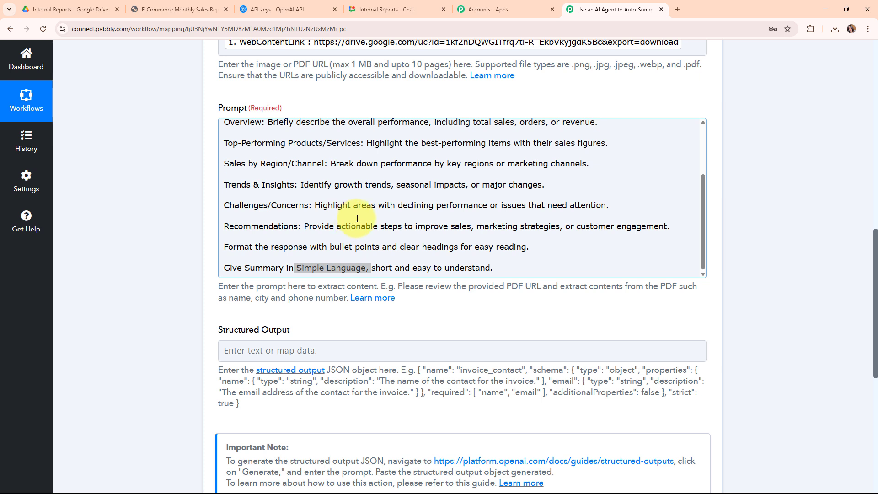
# - Leave Structured Output empty, check the mapped PDF URL and prompt, and save the OpenAI action with a test request
pyautogui.scroll(-2, 357, 219)
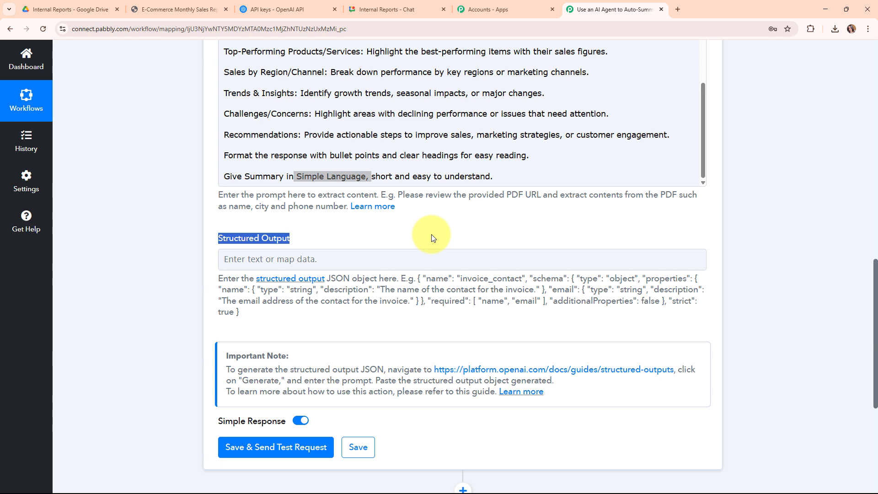
pyautogui.click(340, 237)
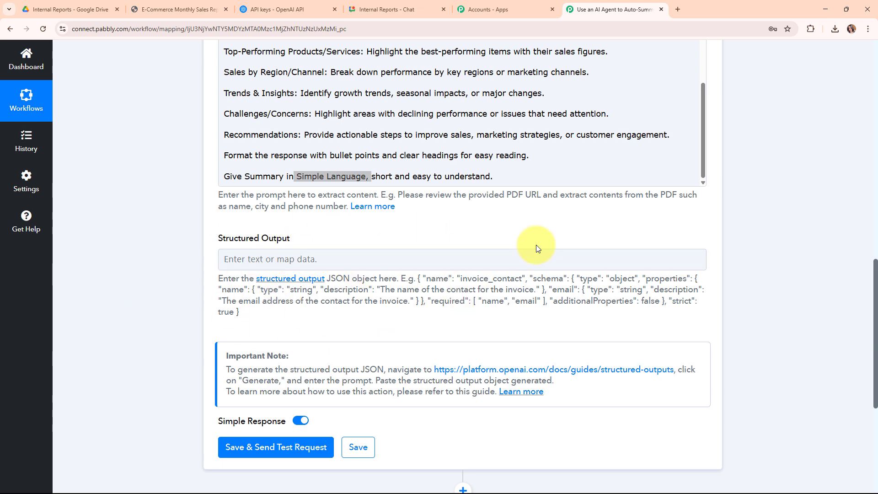
pyautogui.scroll(1, 533, 245)
pyautogui.scroll(2, 425, 199)
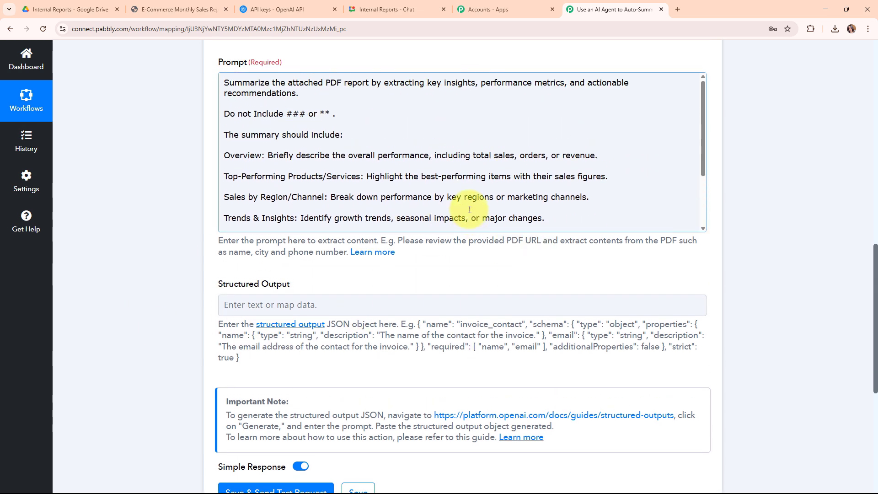
pyautogui.scroll(3, 412, 183)
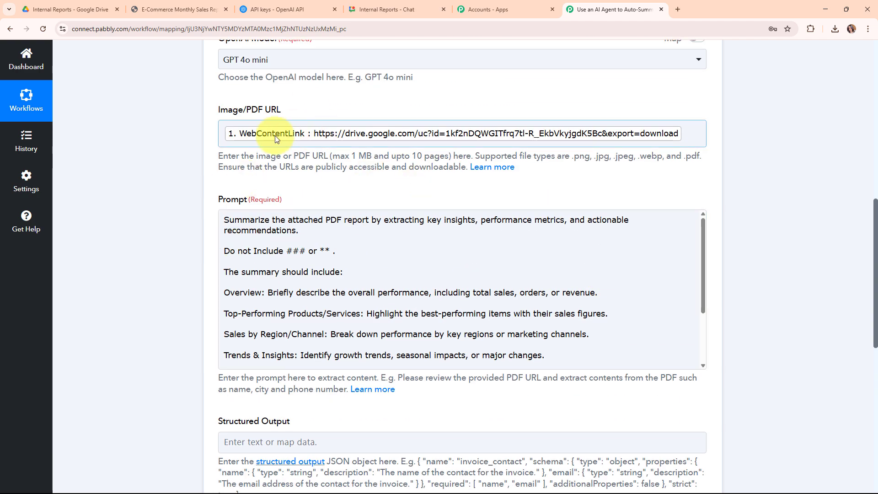
pyautogui.scroll(-2, 540, 318)
pyautogui.scroll(-6, 540, 317)
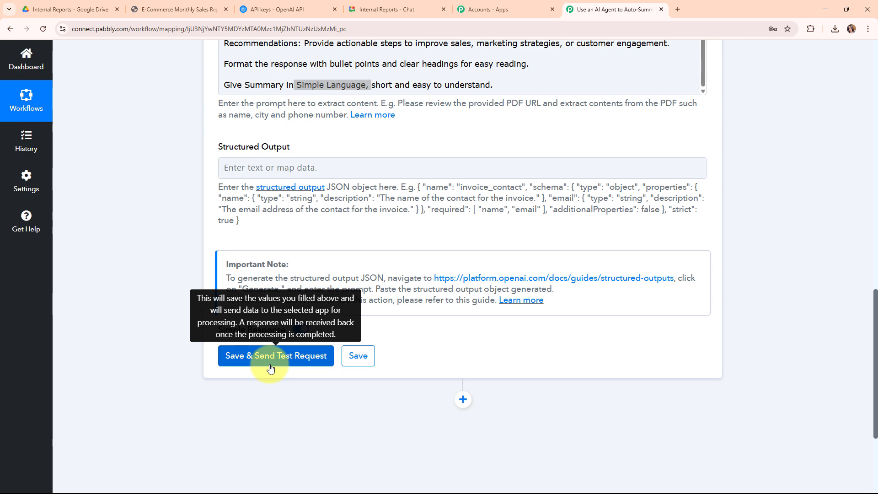
pyautogui.click(270, 365)
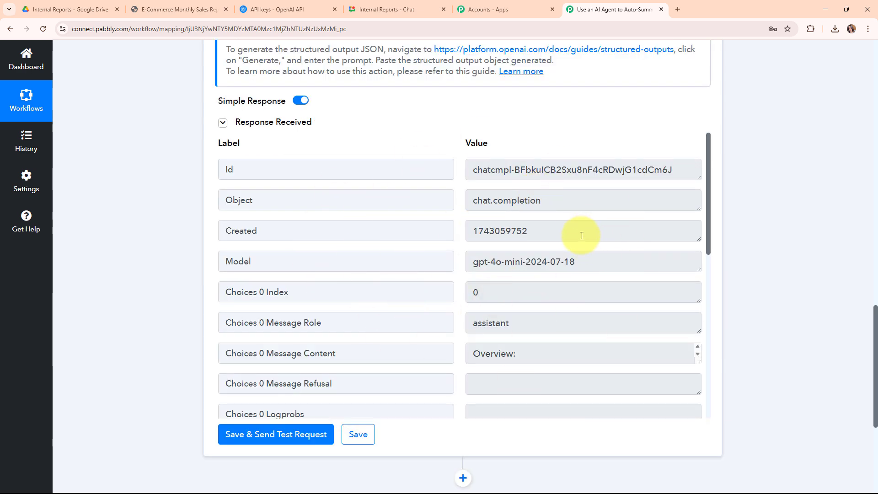
# - Enlarge the Choices 0 Message Content value in the OpenAI response, read the generated summary, and collapse the OpenAI action
pyautogui.scroll(-3, 579, 233)
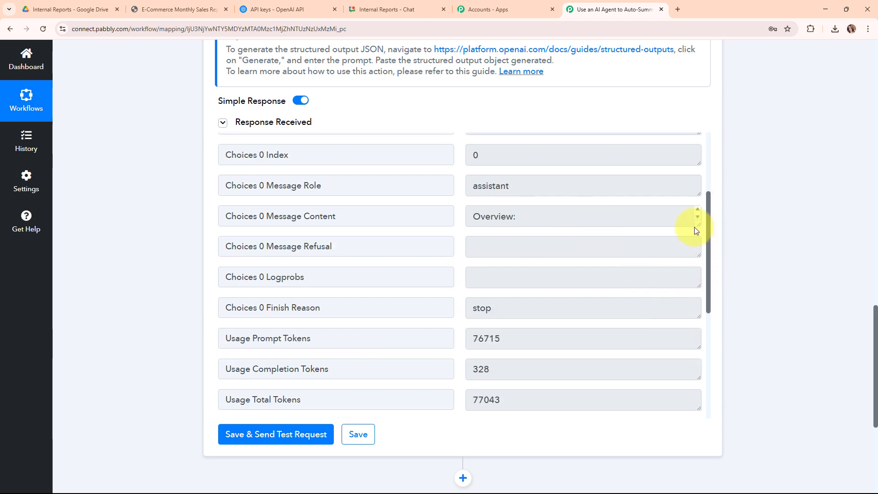
pyautogui.moveTo(699, 221); pyautogui.dragTo(700, 447)
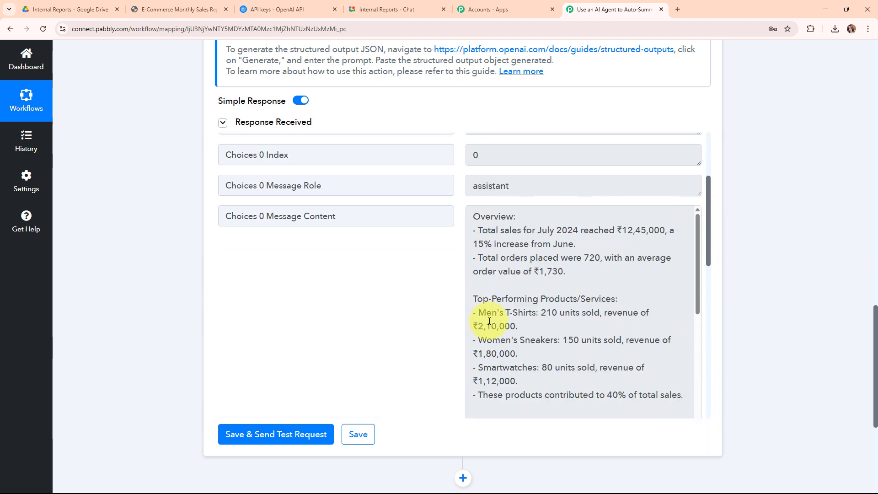
pyautogui.scroll(-7, 526, 290)
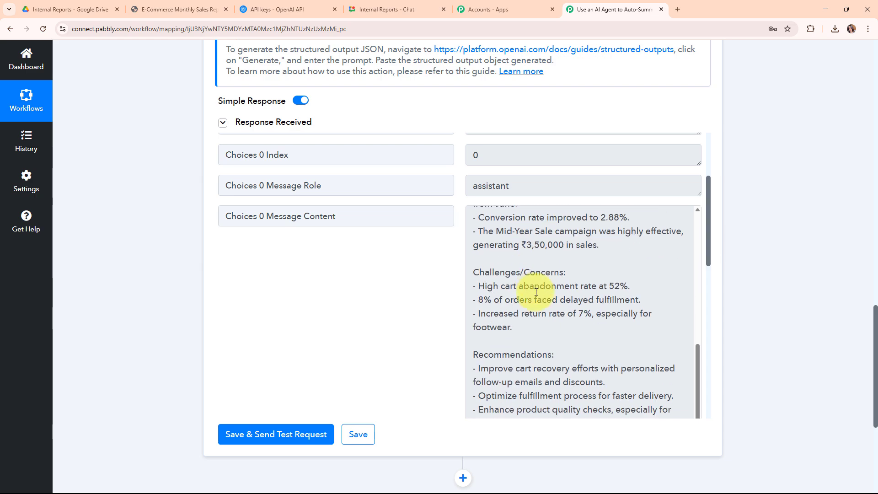
pyautogui.scroll(-5, 567, 303)
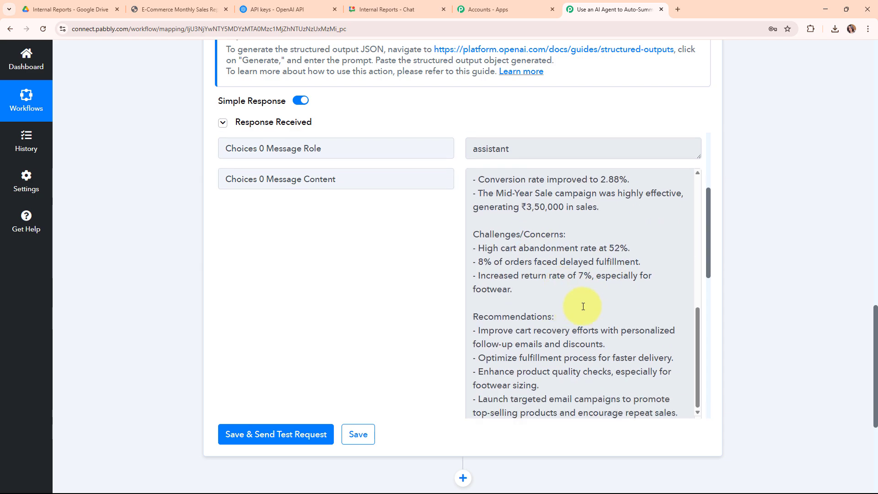
pyautogui.scroll(8, 758, 295)
pyautogui.scroll(10, 759, 295)
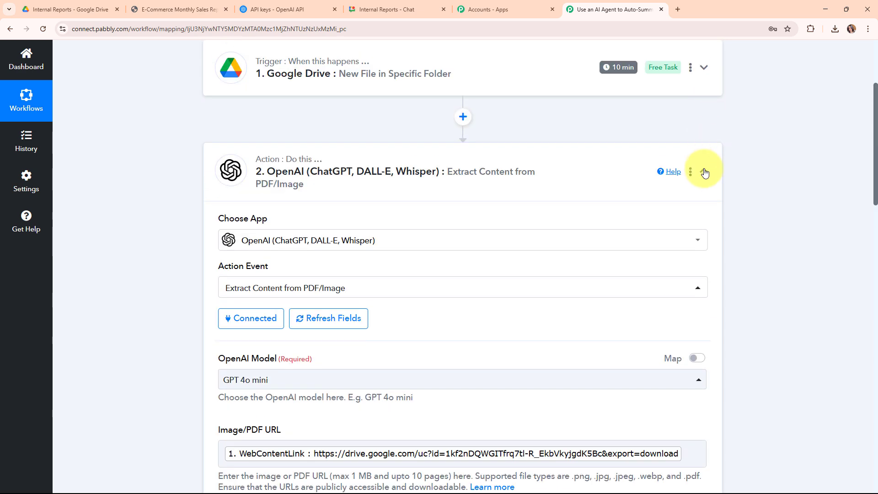
pyautogui.click(704, 170)
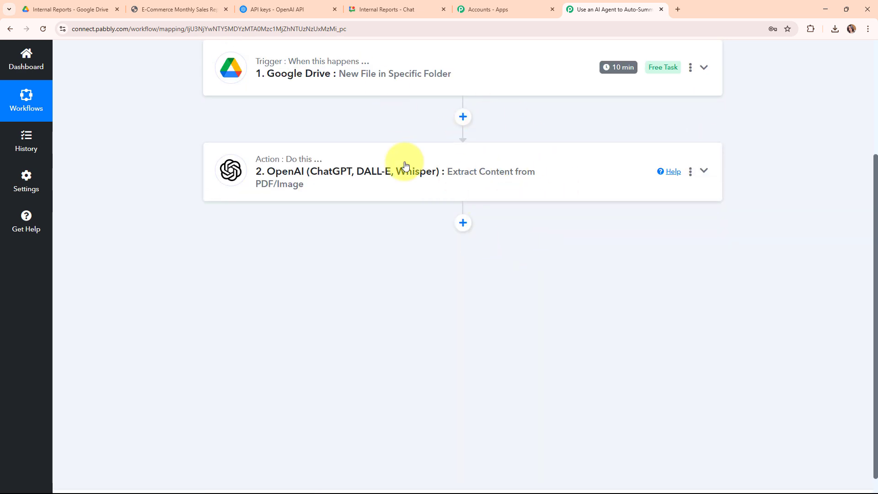
# - View the Internal Reports space in Google Chat, return to the workflow, and add and connect a Google Chat Hangout action with the Create Message event
pyautogui.click(392, 8)
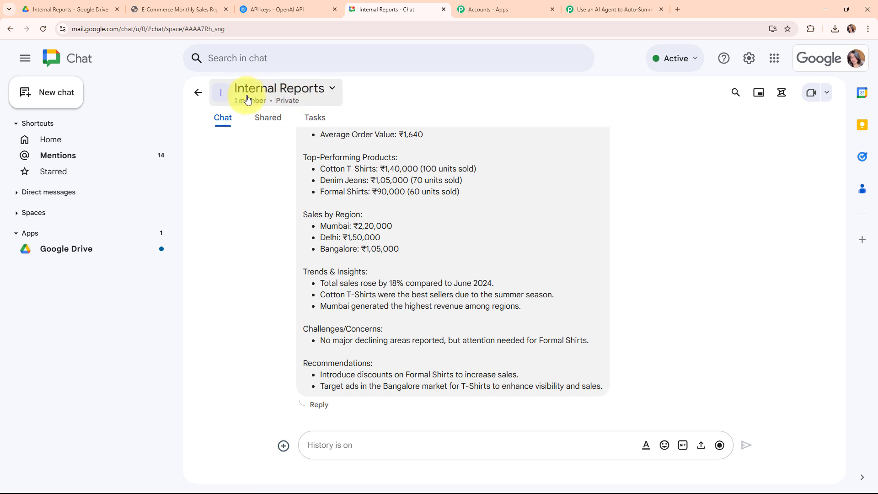
pyautogui.click(593, 15)
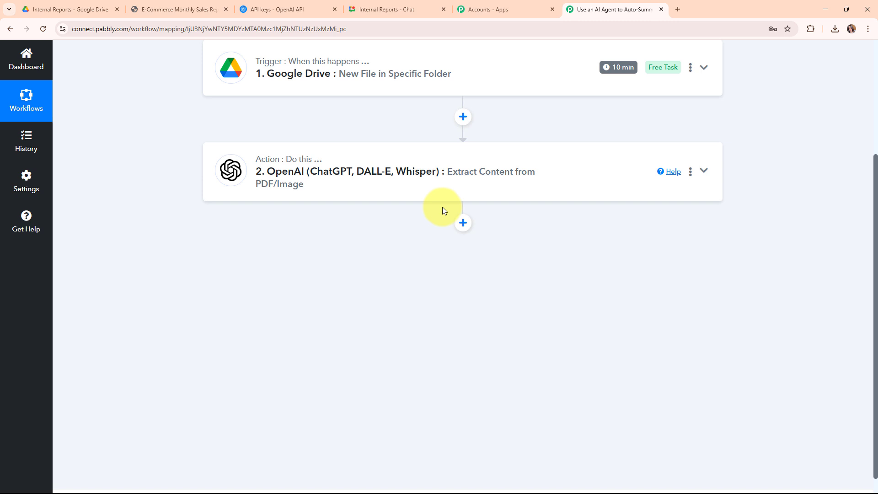
pyautogui.click(463, 223)
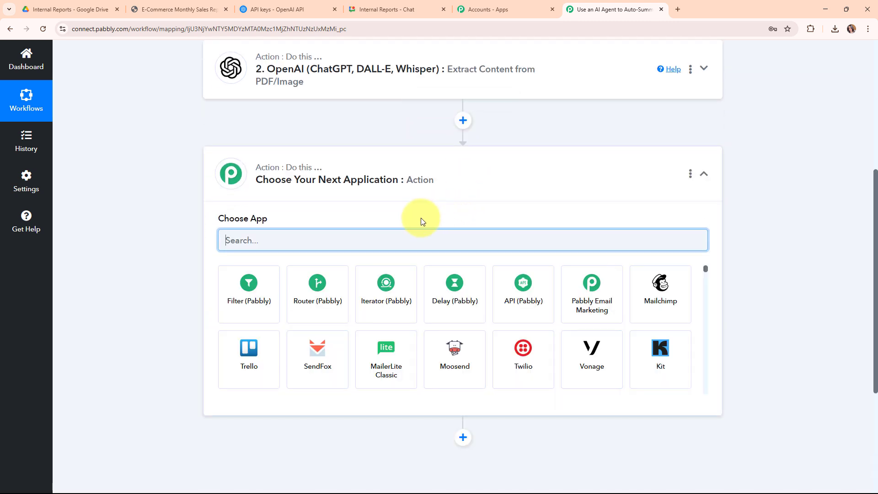
pyautogui.write('goo')
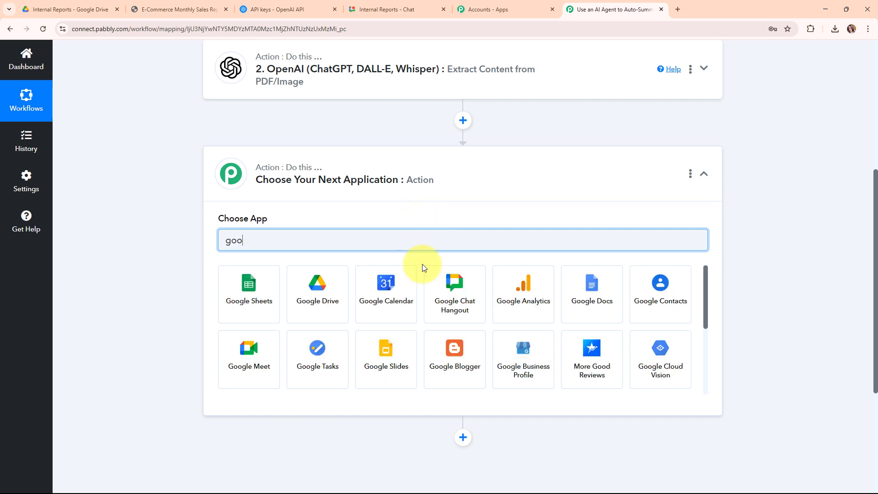
pyautogui.click(452, 303)
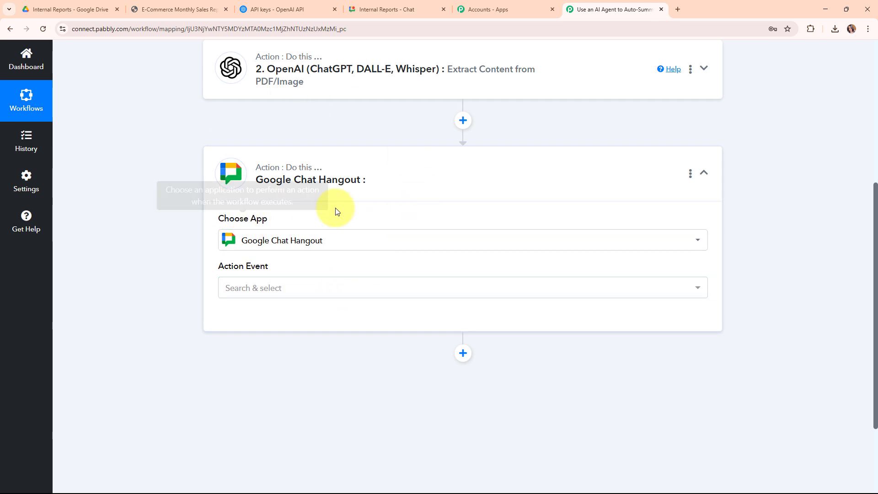
pyautogui.click(307, 288)
pyautogui.click(308, 351)
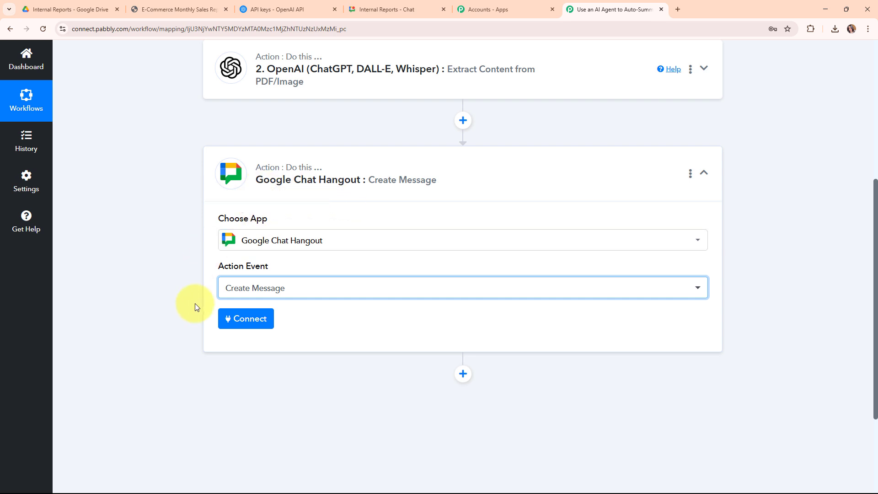
pyautogui.click(243, 320)
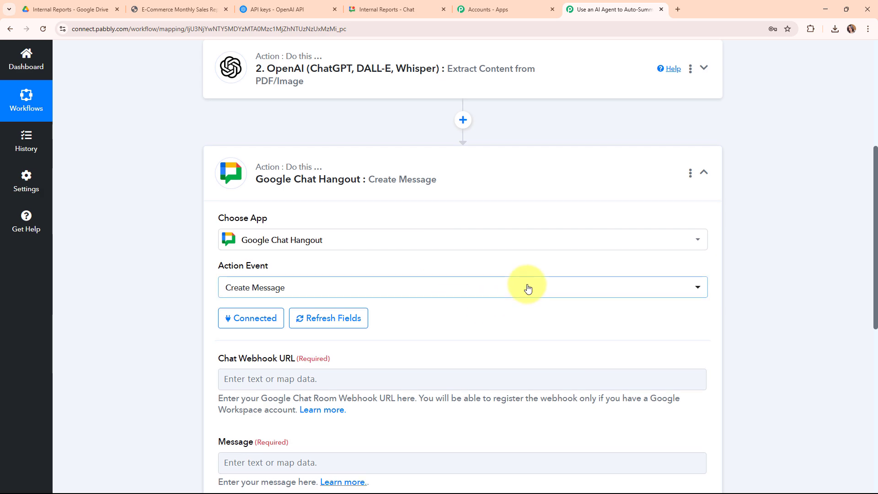
# - Open the help guide for the Chat Webhook URL field, read how to register an incoming Google Chat webhook, and close the guide
pyautogui.scroll(-4, 503, 274)
pyautogui.moveTo(216, 176); pyautogui.dragTo(349, 182)
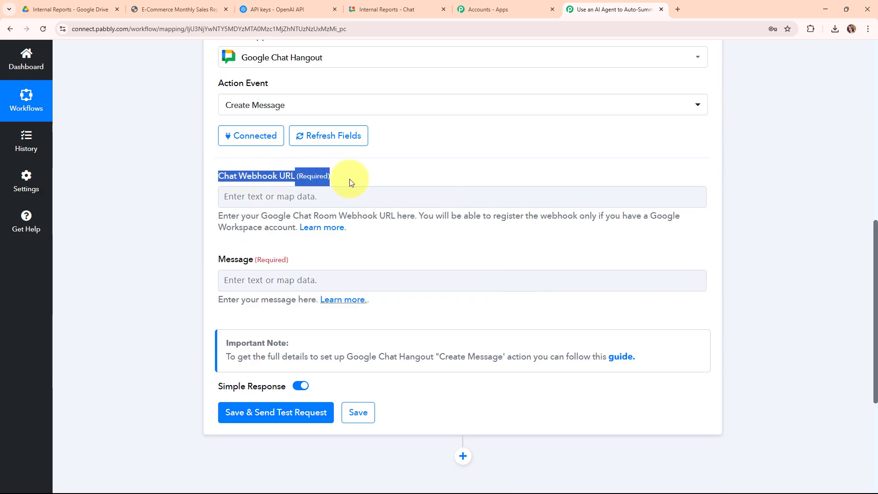
pyautogui.click(424, 277)
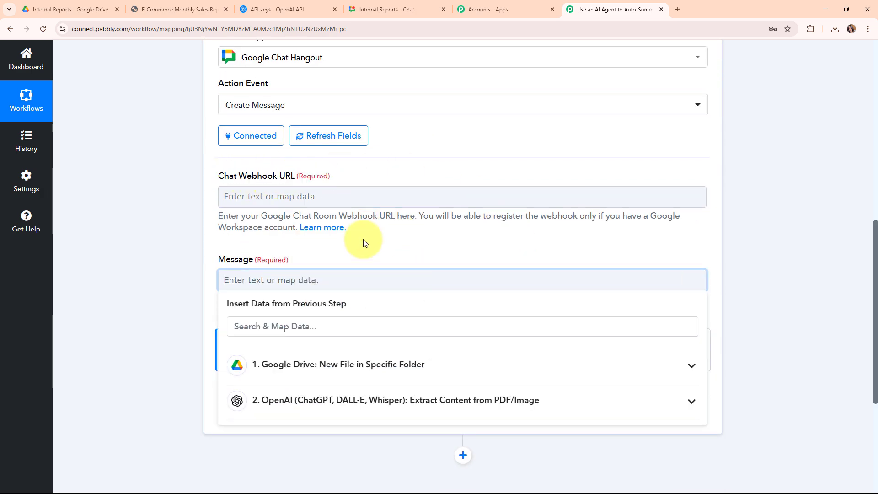
pyautogui.click(322, 254)
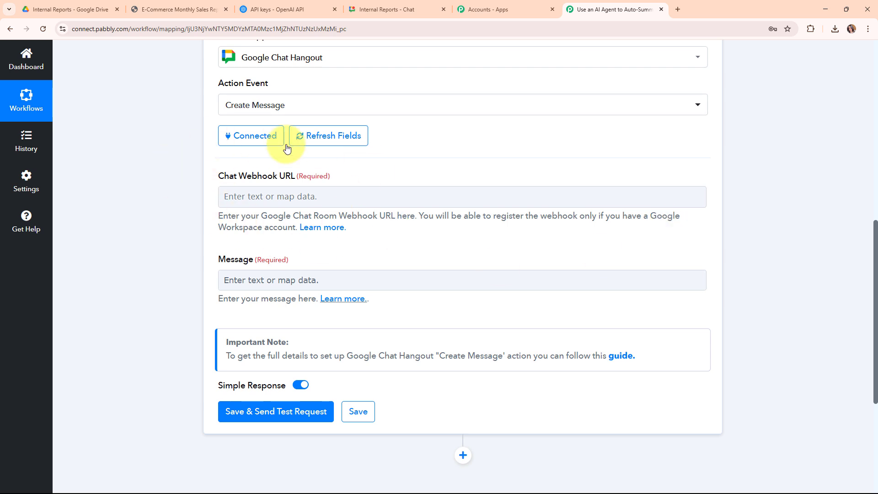
pyautogui.click(331, 234)
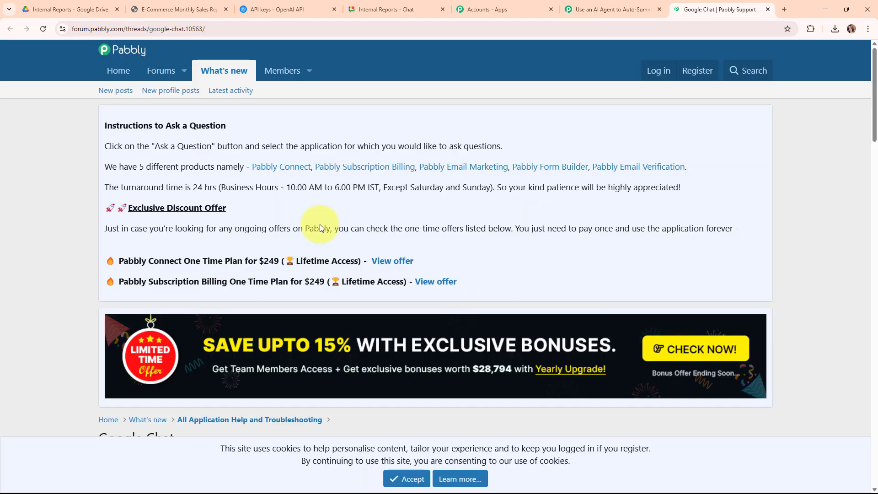
pyautogui.scroll(-10, 518, 214)
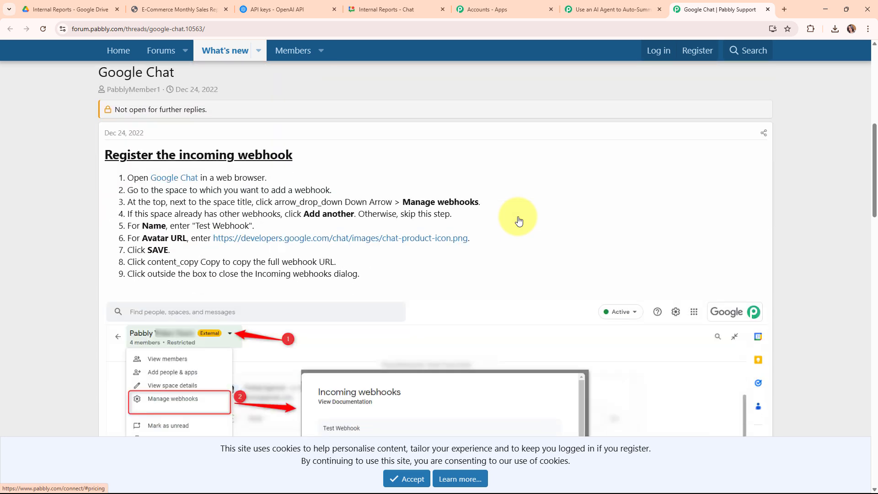
pyautogui.scroll(-18, 518, 220)
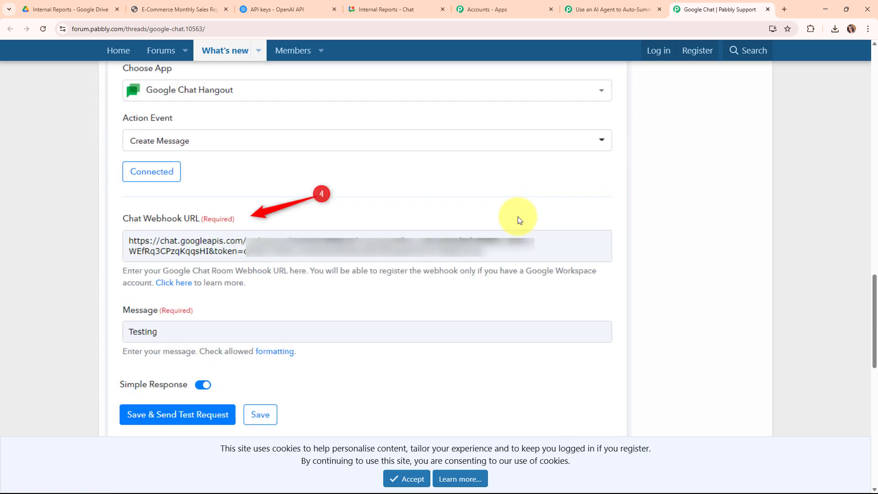
pyautogui.scroll(-8, 518, 220)
pyautogui.scroll(5, 517, 221)
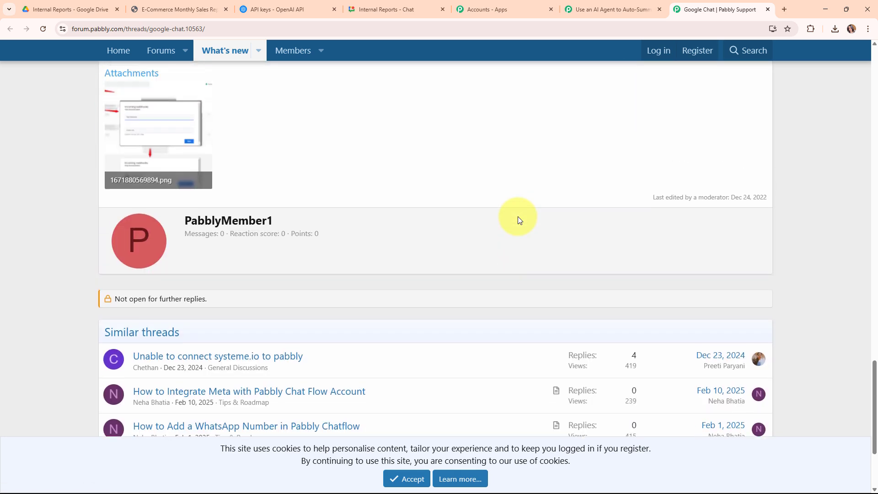
pyautogui.scroll(15, 496, 179)
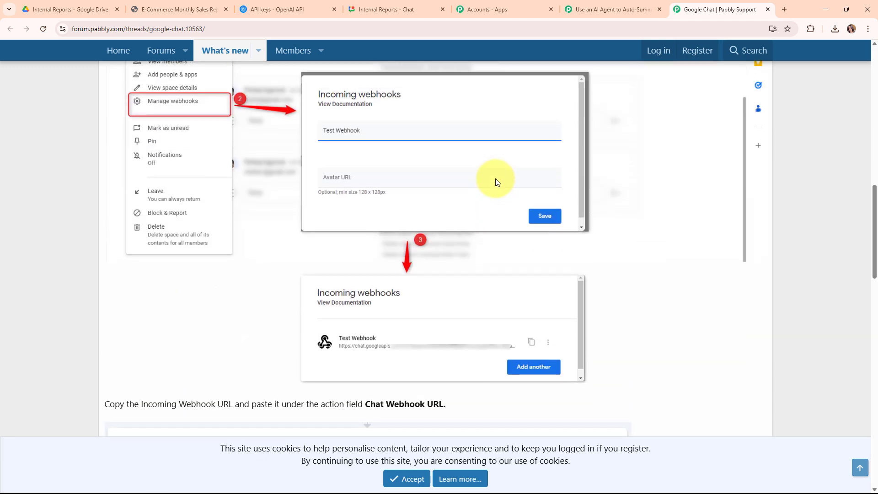
pyautogui.click(768, 9)
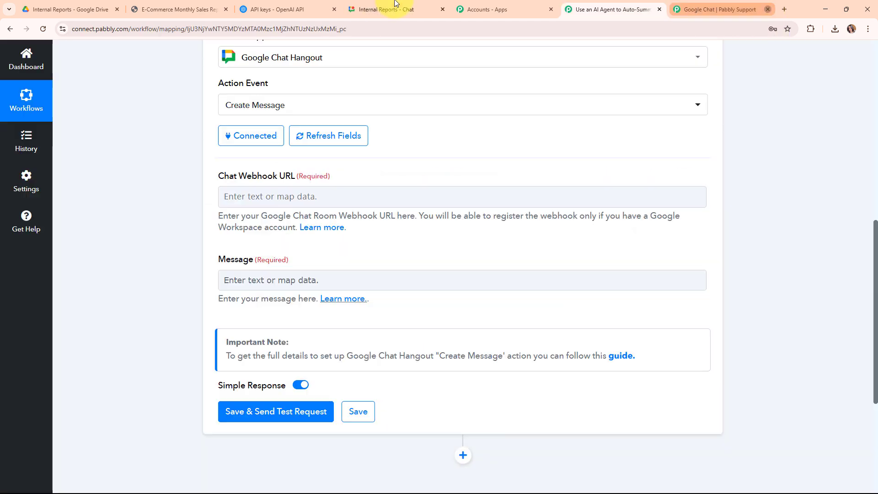
# - Switch to Google Chat and add an incoming webhook named Summary in the Internal Reports space's apps and integrations settings
pyautogui.click(396, 6)
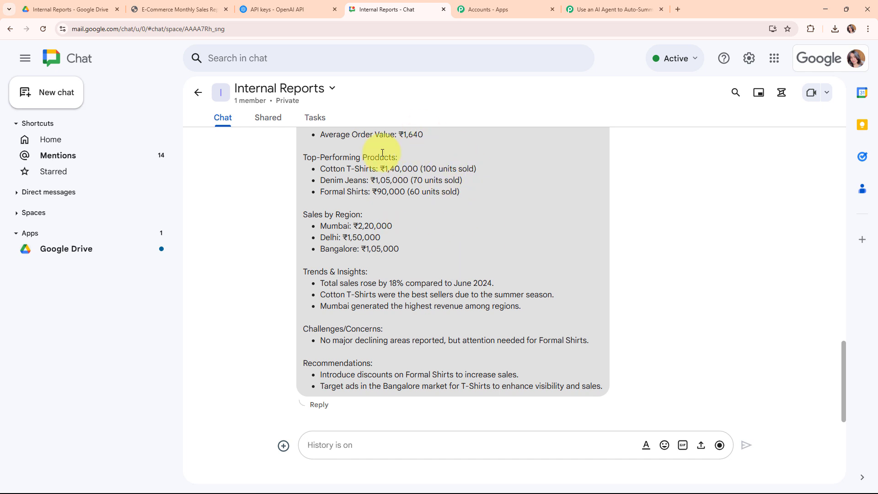
pyautogui.click(313, 92)
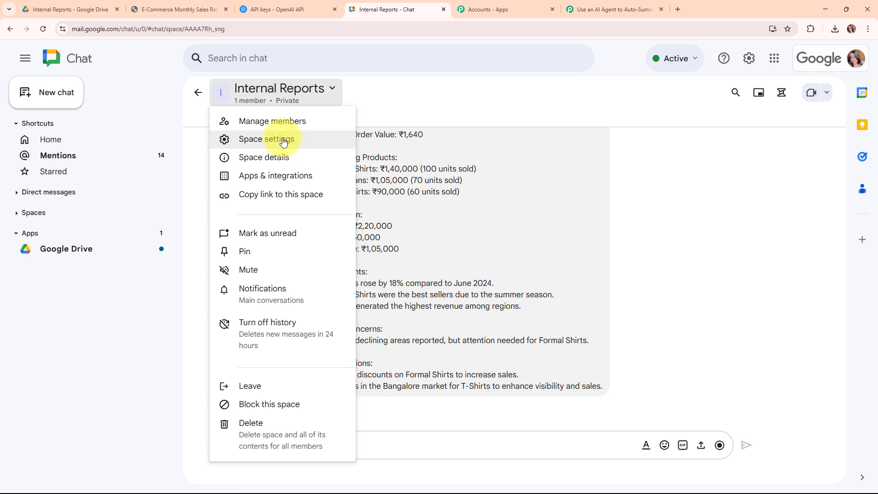
pyautogui.click(281, 141)
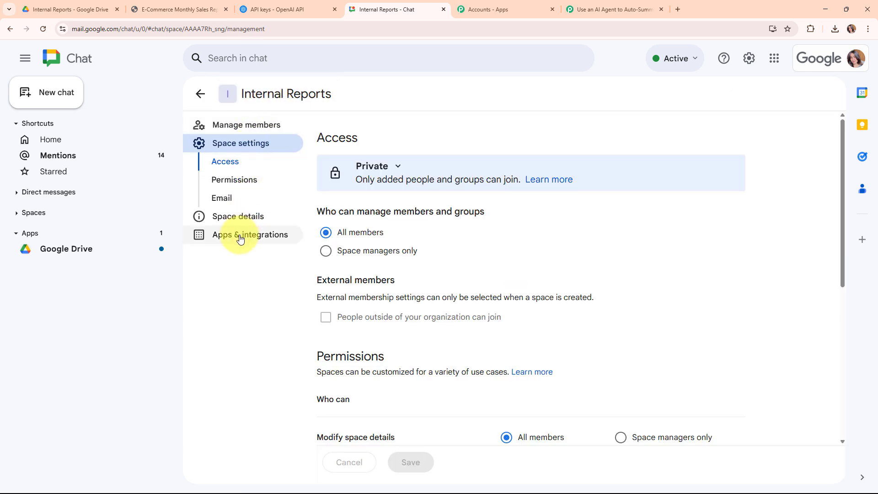
pyautogui.click(240, 236)
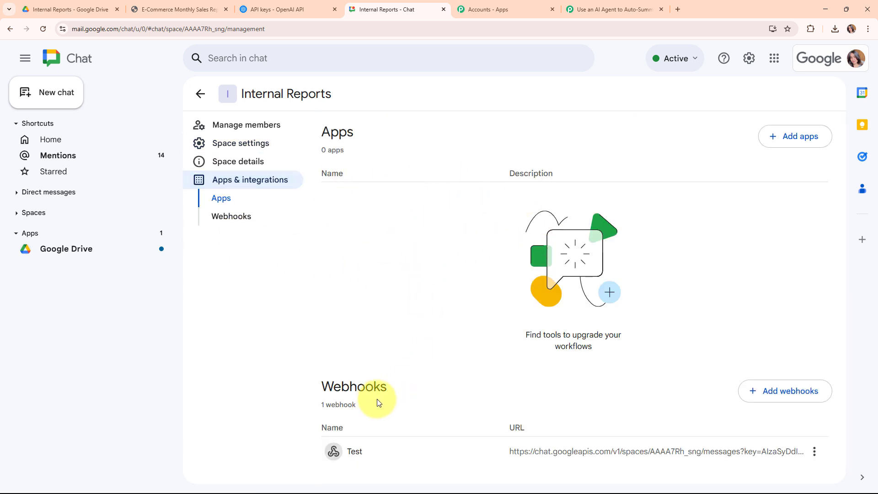
pyautogui.click(242, 218)
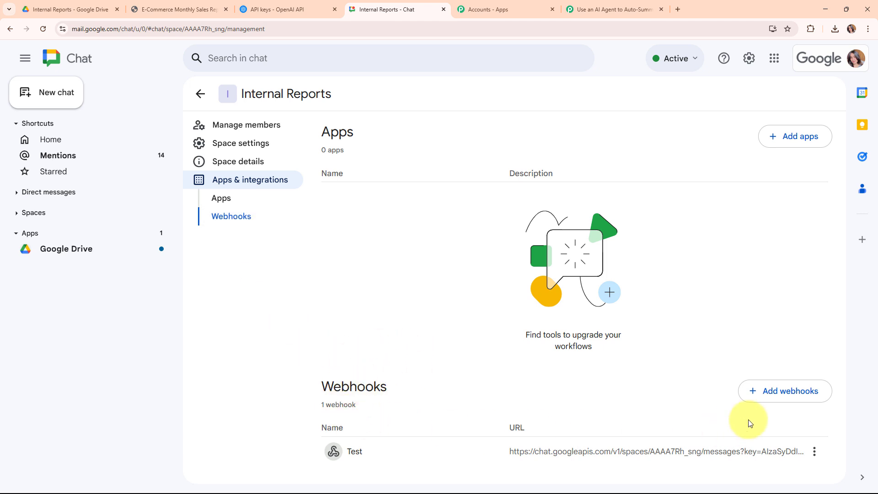
pyautogui.click(789, 394)
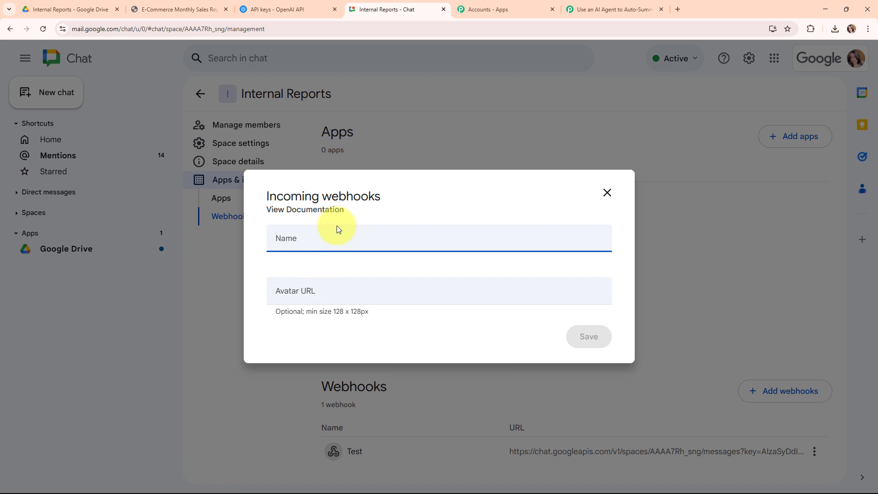
pyautogui.write('Summary')
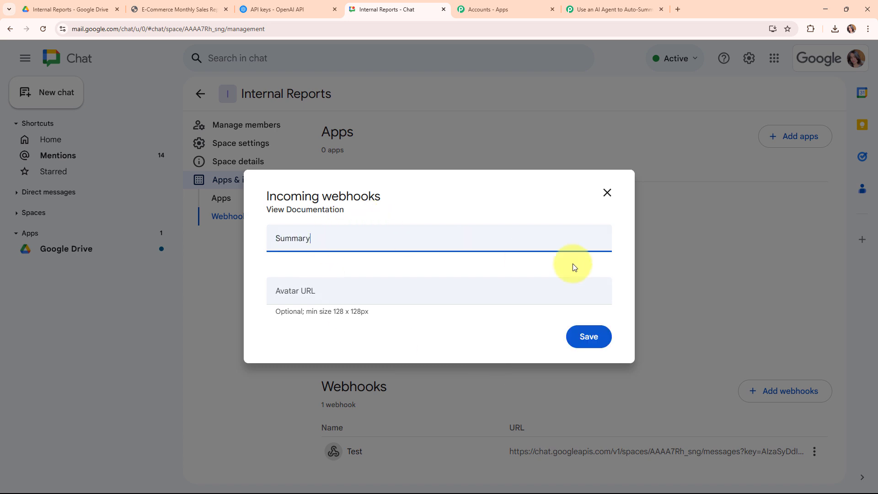
pyautogui.click(583, 337)
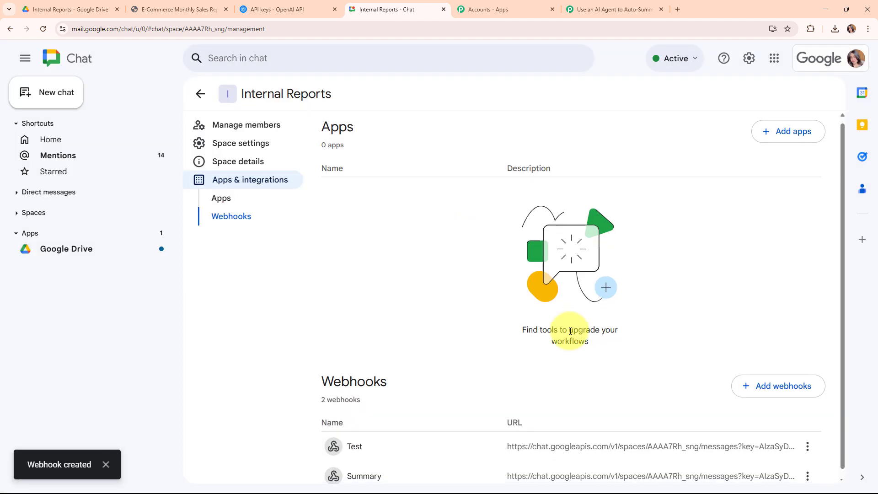
# - Copy the Summary webhook's link and paste it into the Chat Webhook URL field of the Pabbly Connect Google Chat Hangout action
pyautogui.click(811, 471)
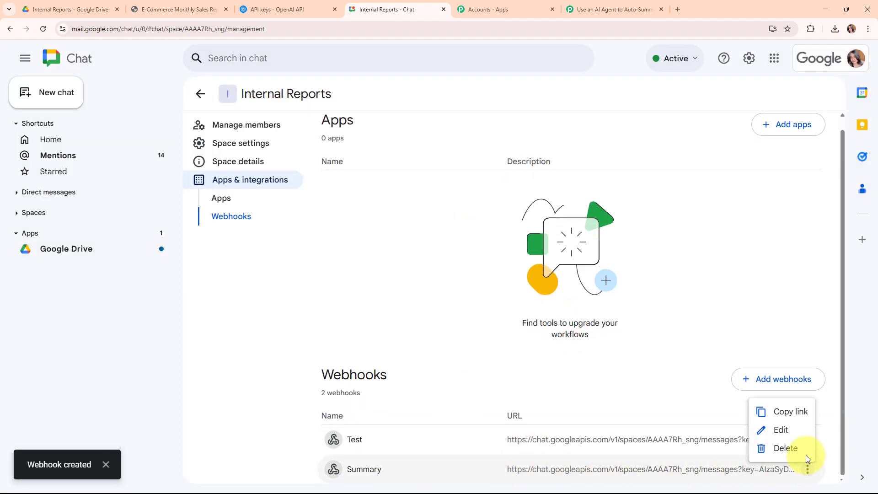
pyautogui.click(794, 415)
pyautogui.click(610, 9)
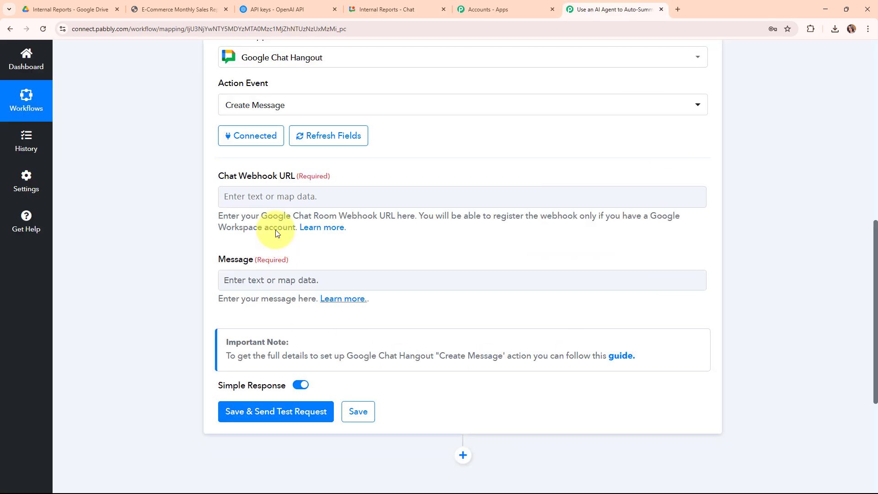
pyautogui.click(272, 198)
pyautogui.rightClick(272, 198)
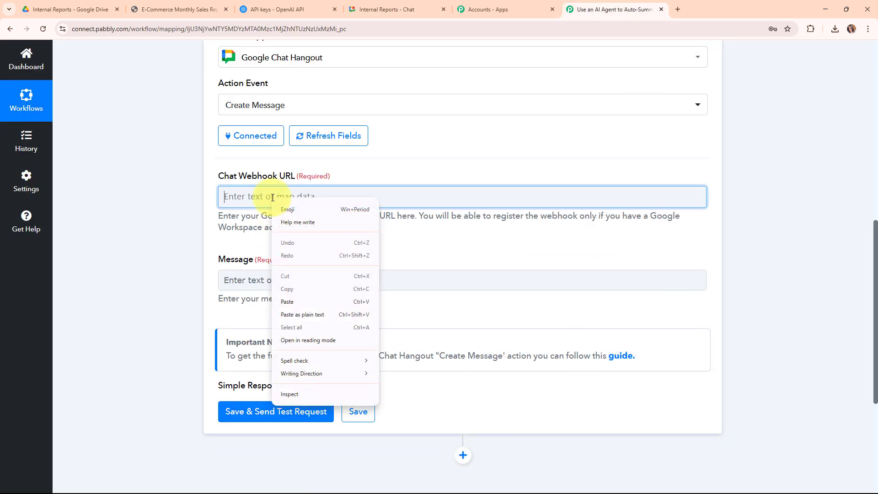
pyautogui.click(297, 303)
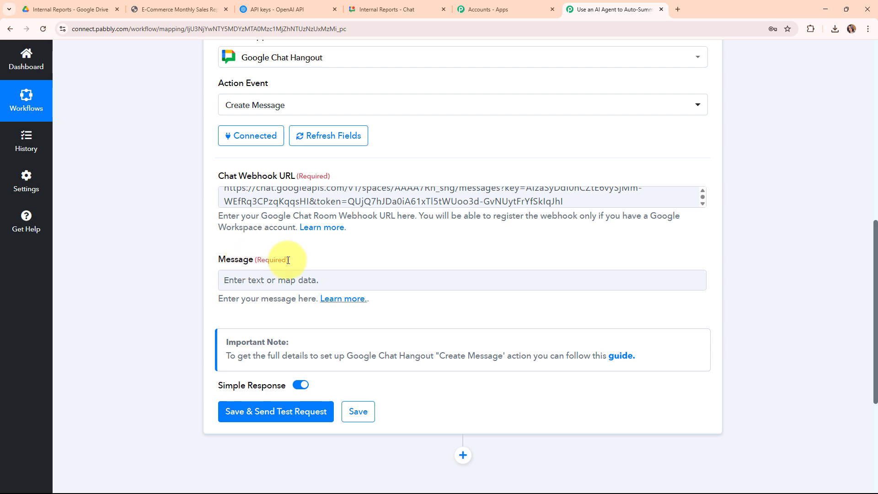
pyautogui.click(325, 199)
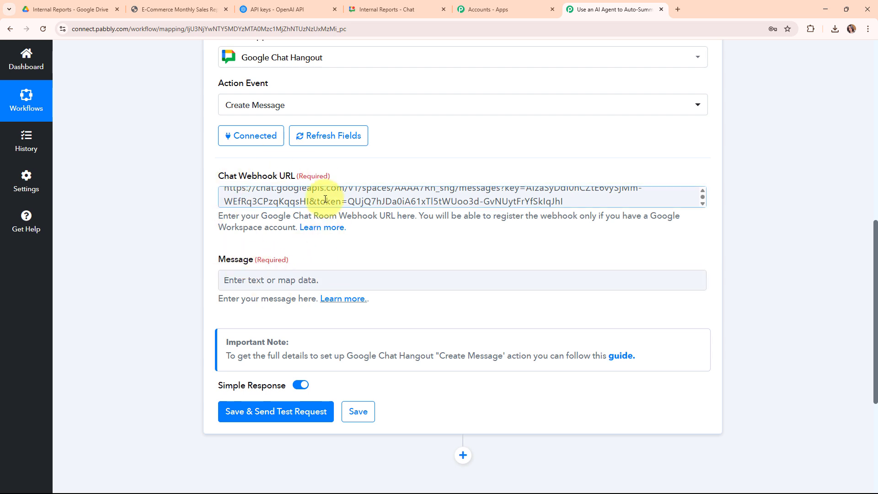
# - Map Choices 0 Message Content from the OpenAI step into Message and save the Google Chat Hangout action with a test request
pyautogui.click(236, 283)
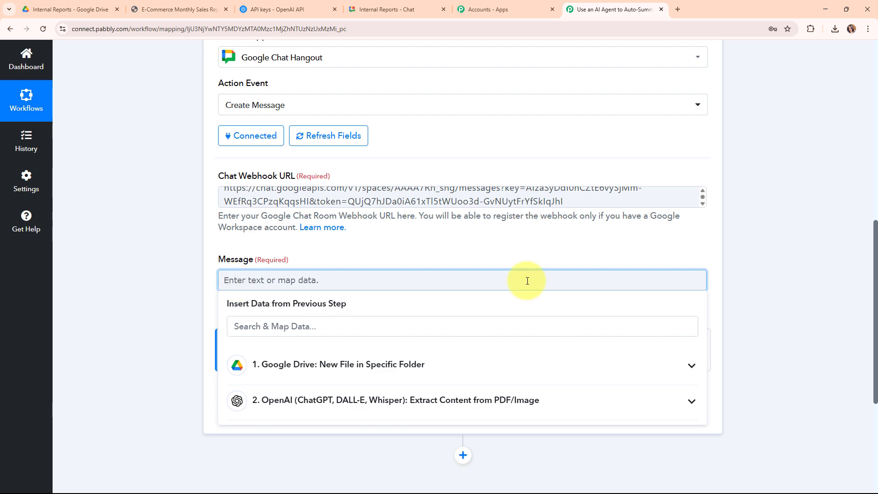
pyautogui.scroll(-3, 749, 258)
pyautogui.click(619, 271)
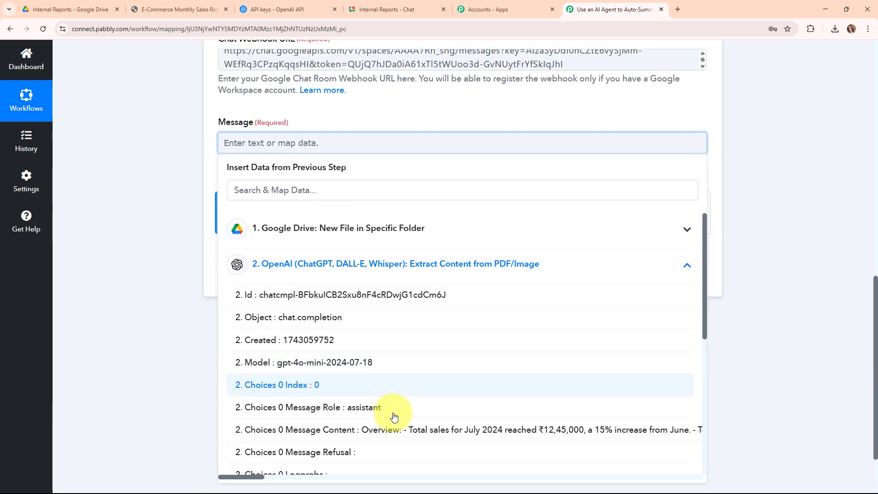
pyautogui.click(430, 431)
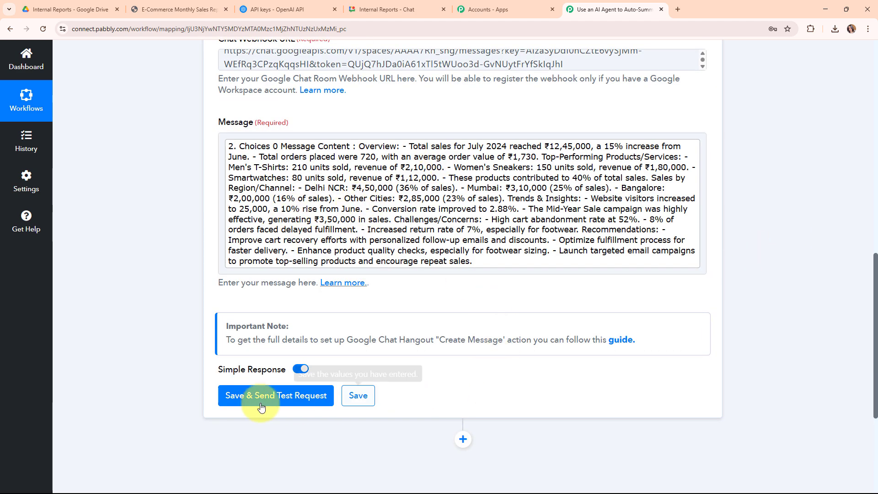
pyautogui.click(243, 405)
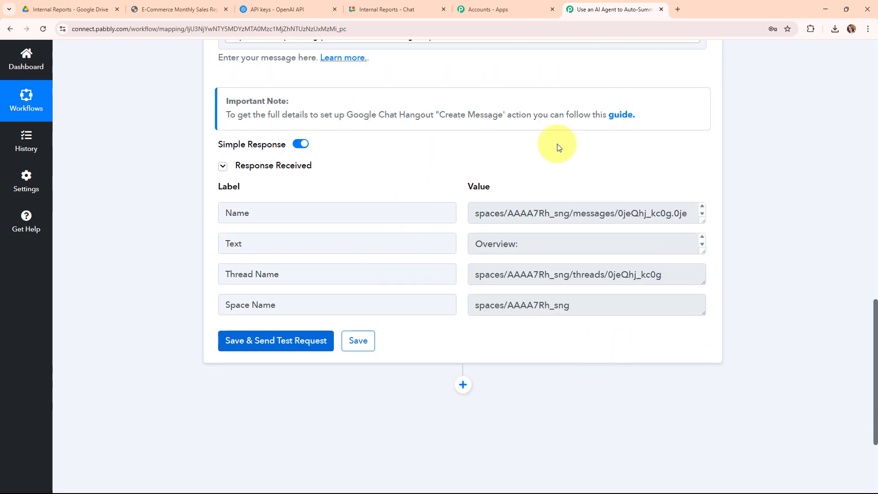
pyautogui.scroll(10, 779, 190)
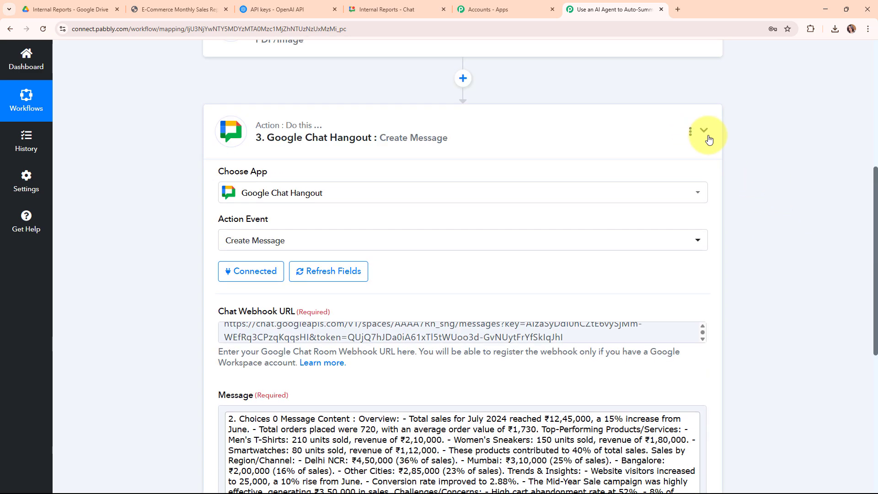
pyautogui.click(704, 127)
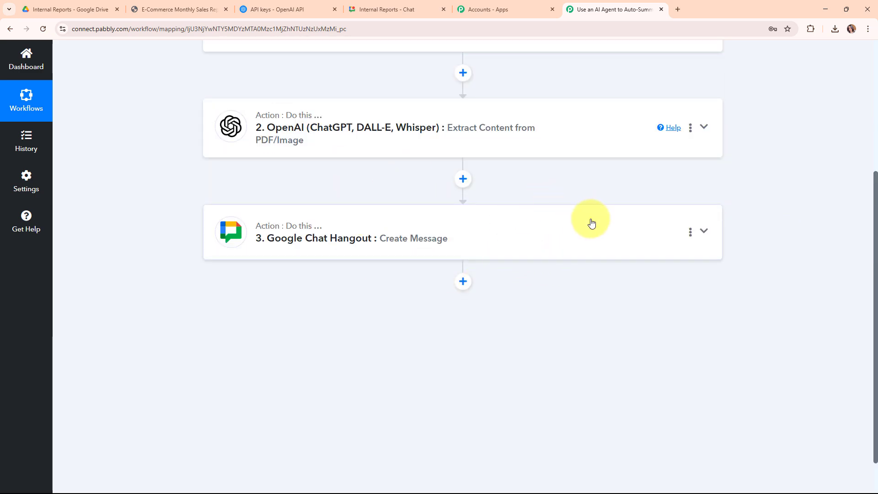
pyautogui.scroll(5, 589, 221)
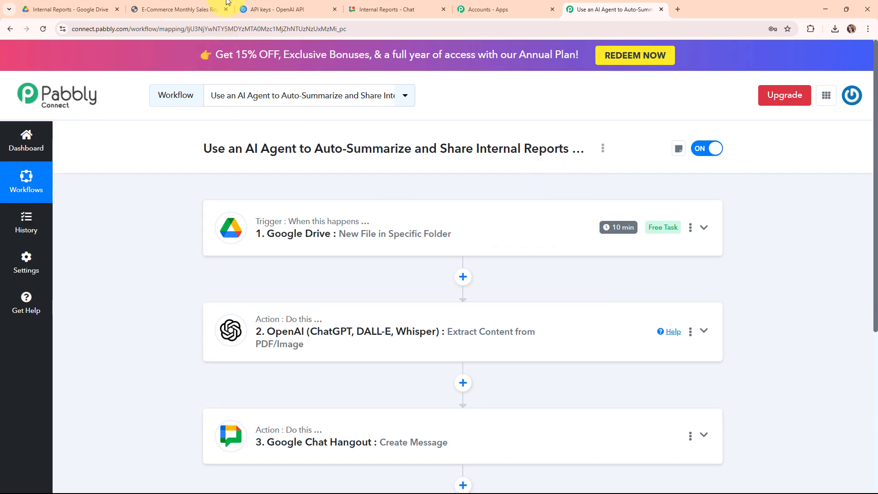
# - Switch to Google Chat and read the report summary posted by the Summary webhook in the Internal Reports space
pyautogui.click(377, 6)
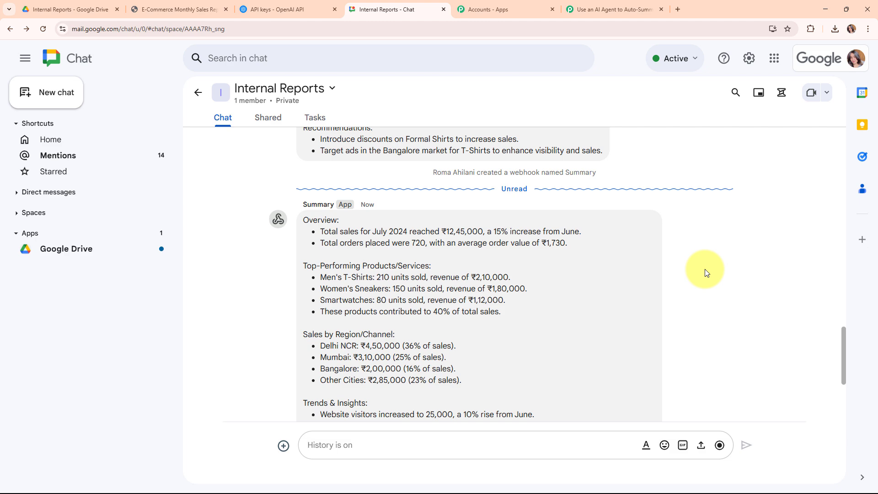
pyautogui.scroll(-3, 706, 273)
pyautogui.scroll(3, 706, 273)
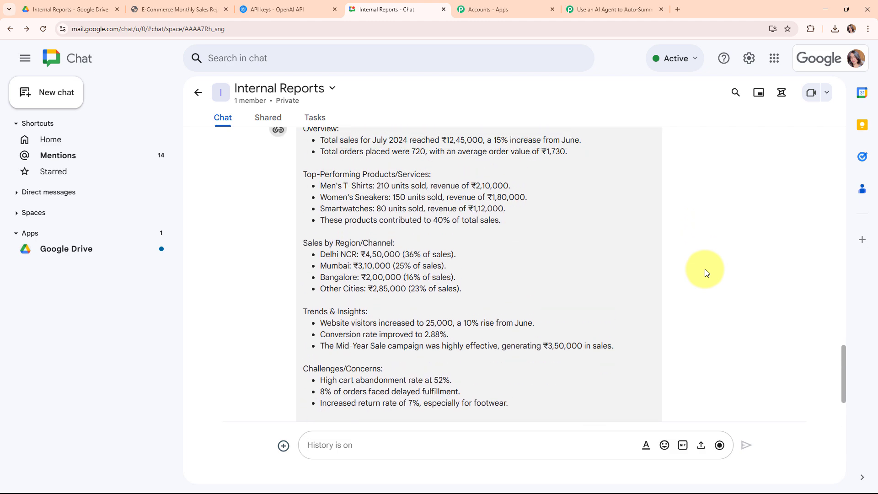
pyautogui.moveTo(302, 174); pyautogui.dragTo(596, 376)
pyautogui.scroll(-3, 422, 355)
pyautogui.click(343, 250)
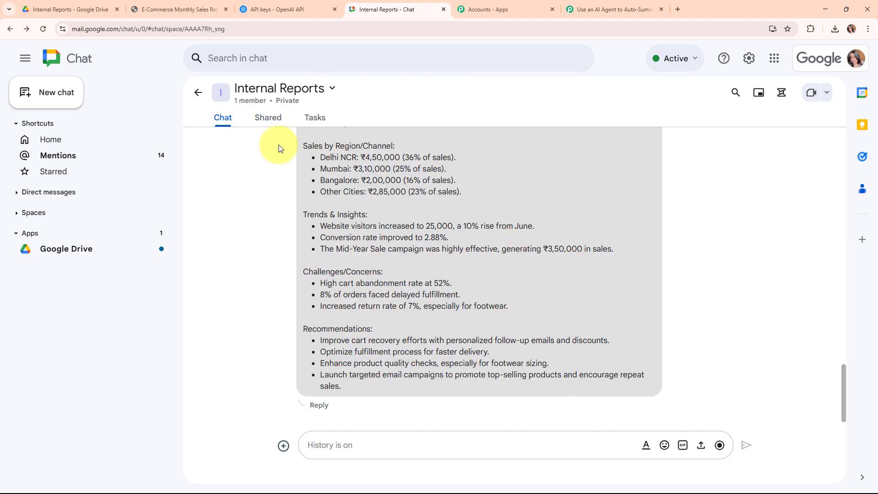
# - Return to the Pabbly Connect workflow and review its Google Drive trigger and the OpenAI and Google Chat Hangout actions
pyautogui.click(621, 6)
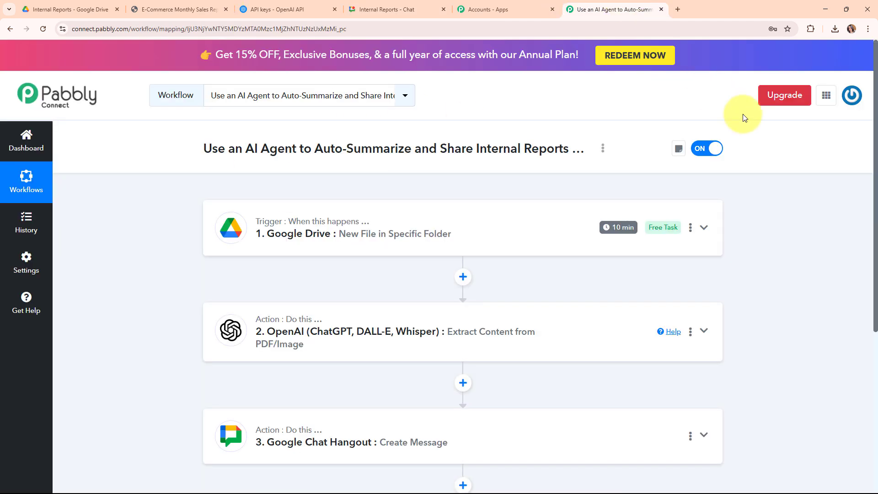
pyautogui.scroll(-2, 783, 196)
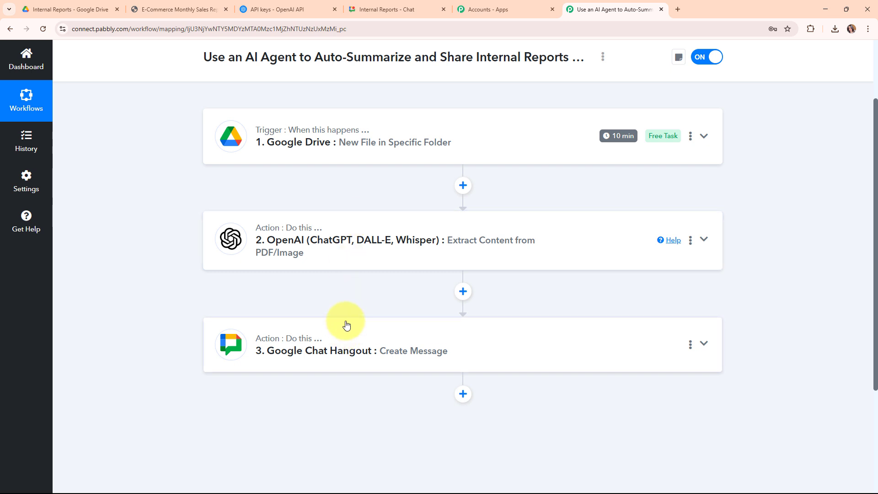
pyautogui.scroll(2, 274, 137)
pyautogui.scroll(1, 275, 138)
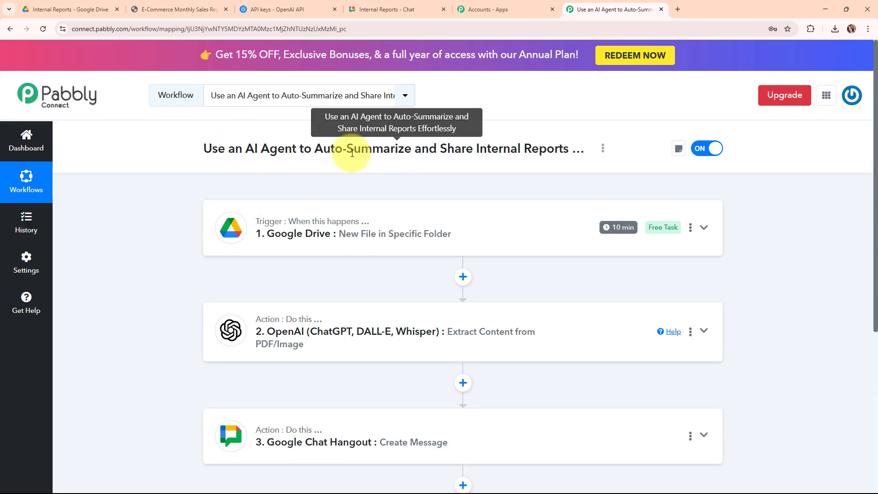